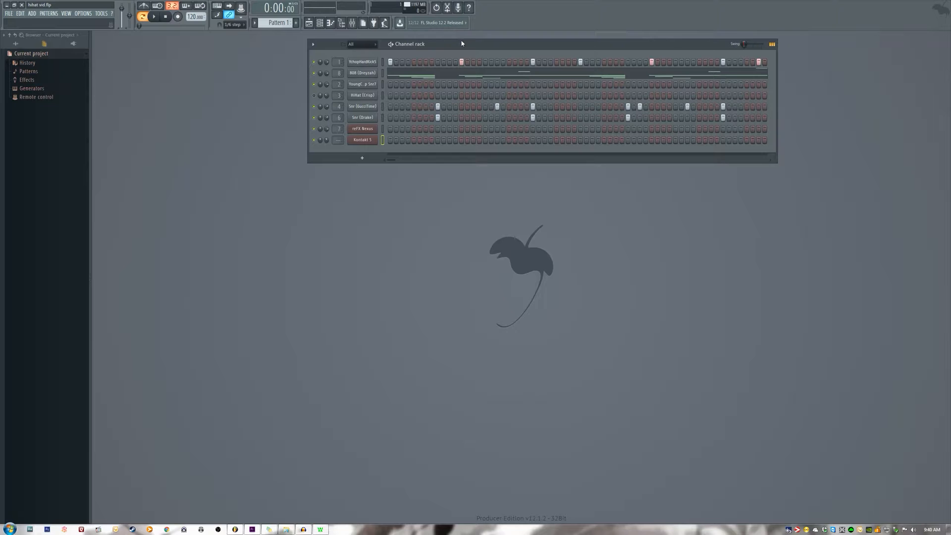
- Play Pattern 1 and fill the HiHat (Crisp) channel with a hit on every 2 steps
key(space)
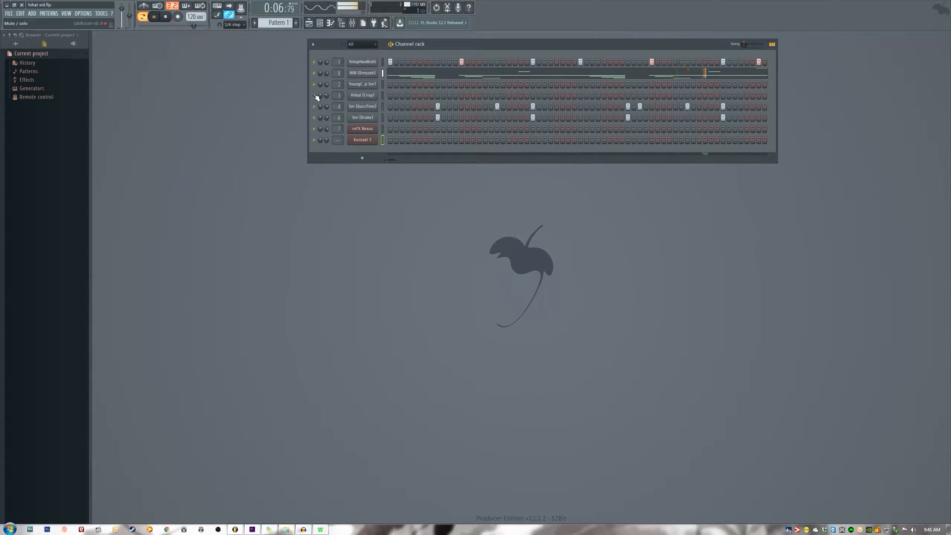
right_click(355, 97)
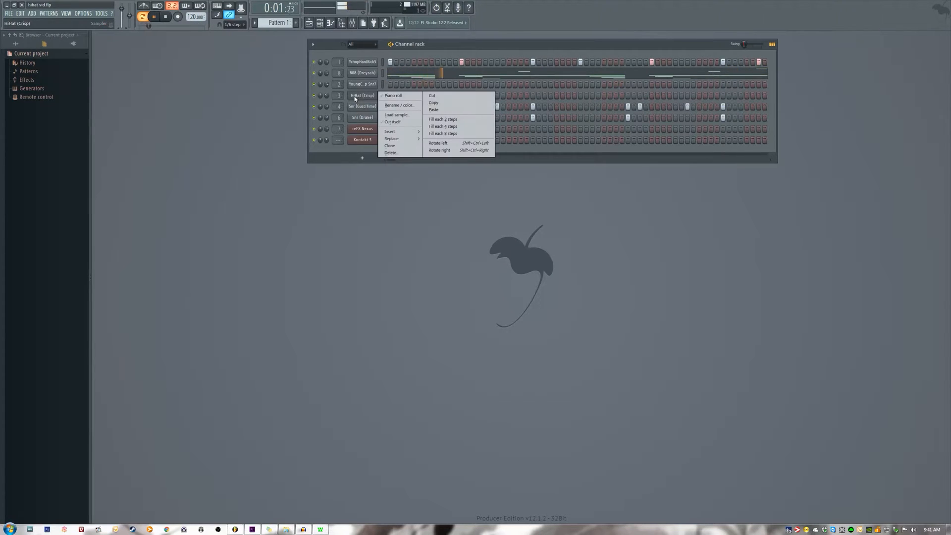
click(444, 120)
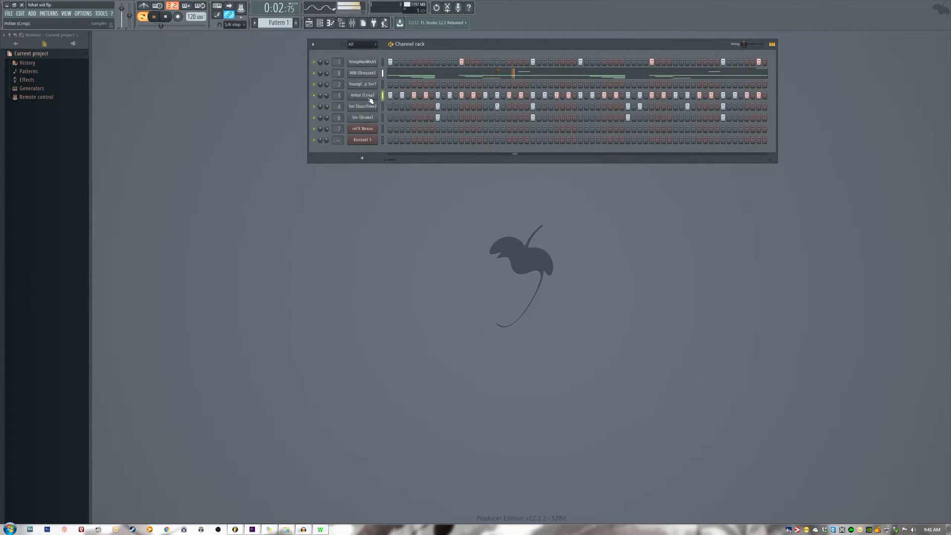
key(space)
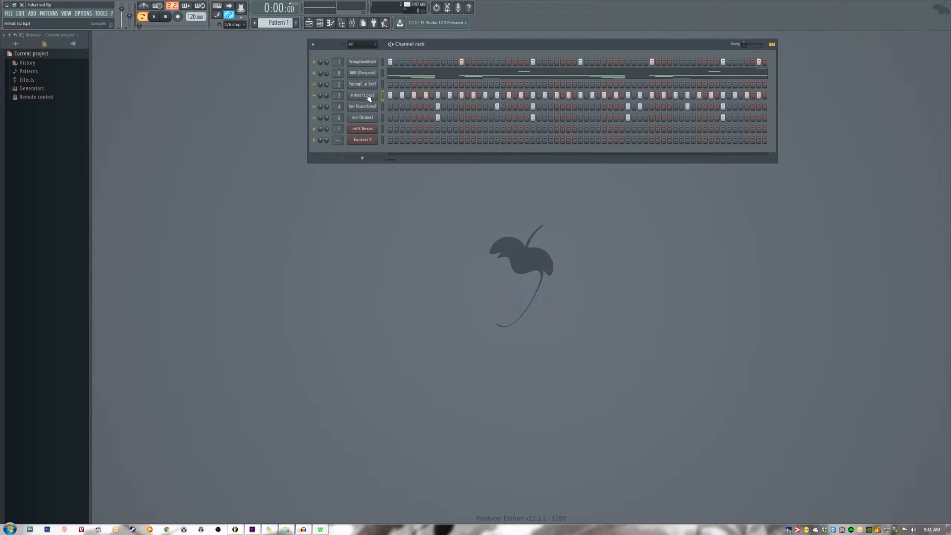
- Open the HiHat (Crisp) channel's time settings, audition the pattern and reset the time shift
click(363, 95)
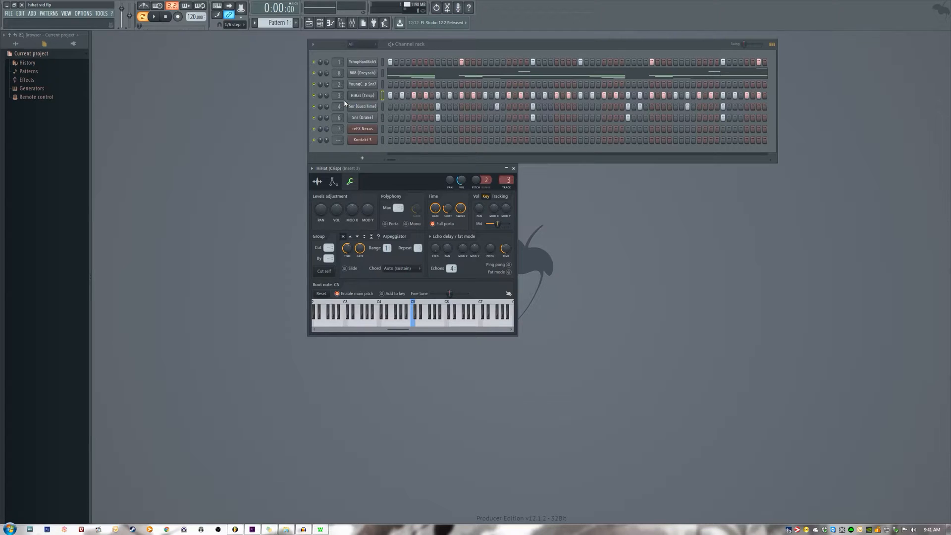
key(space)
key(space)
right_click(461, 212)
click(462, 213)
key(space)
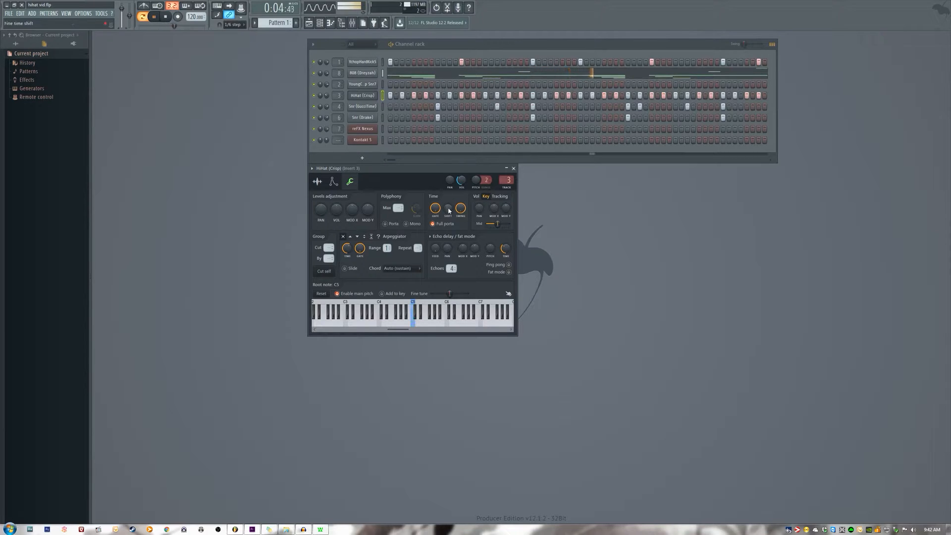
- Raise the hi-hat channel's time shift slightly while listening to the pattern
drag(449, 211, 449, 205)
drag(446, 210, 448, 216)
drag(449, 212, 450, 207)
key(space)
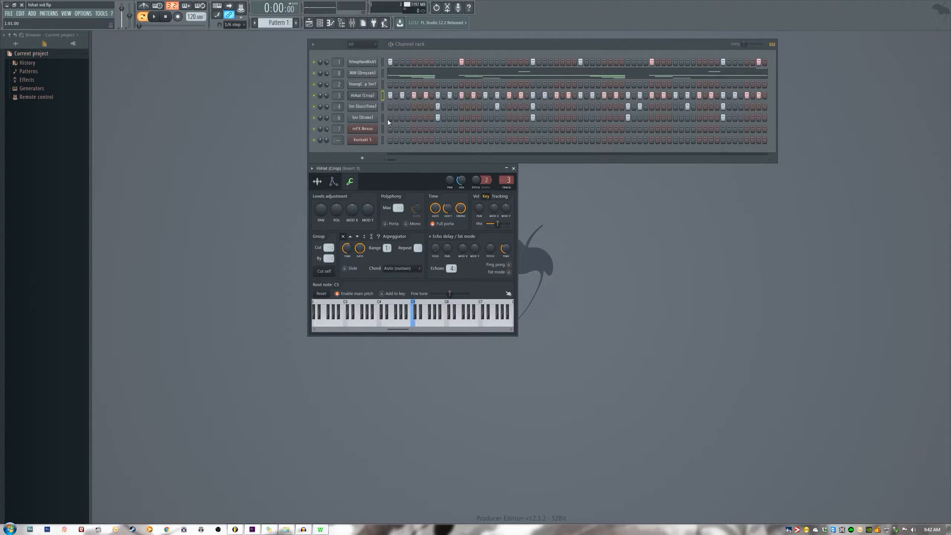
- Examine the HiHat (Crisp) channel's sample waveform and the options available for its time shift
click(362, 95)
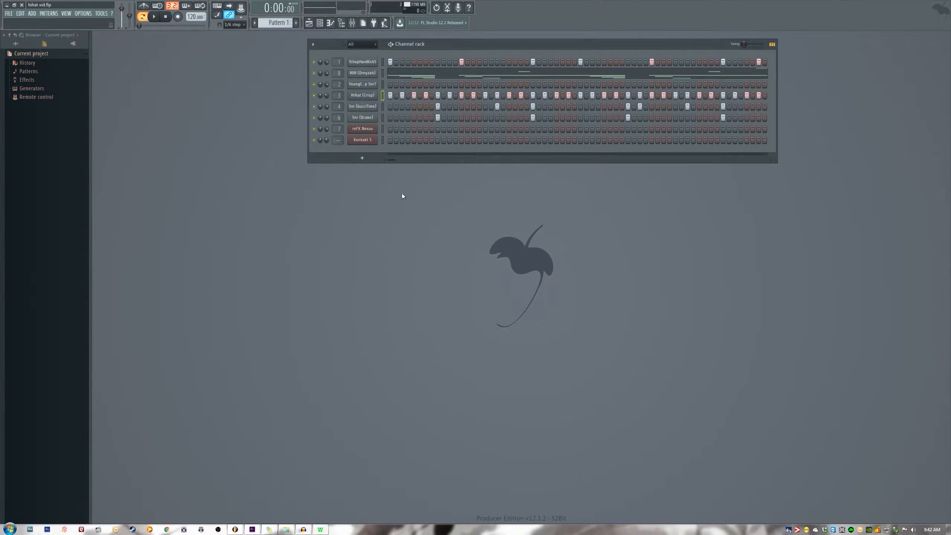
click(362, 95)
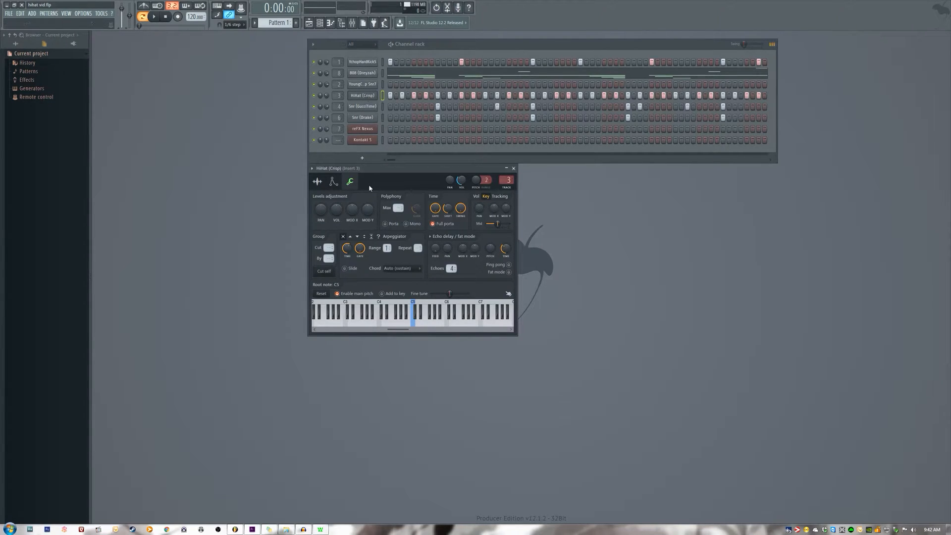
click(318, 180)
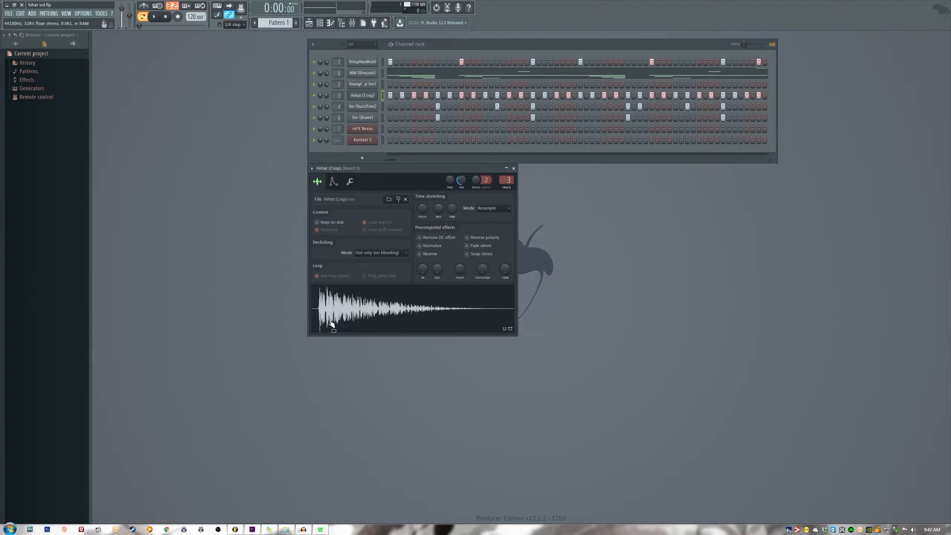
click(351, 182)
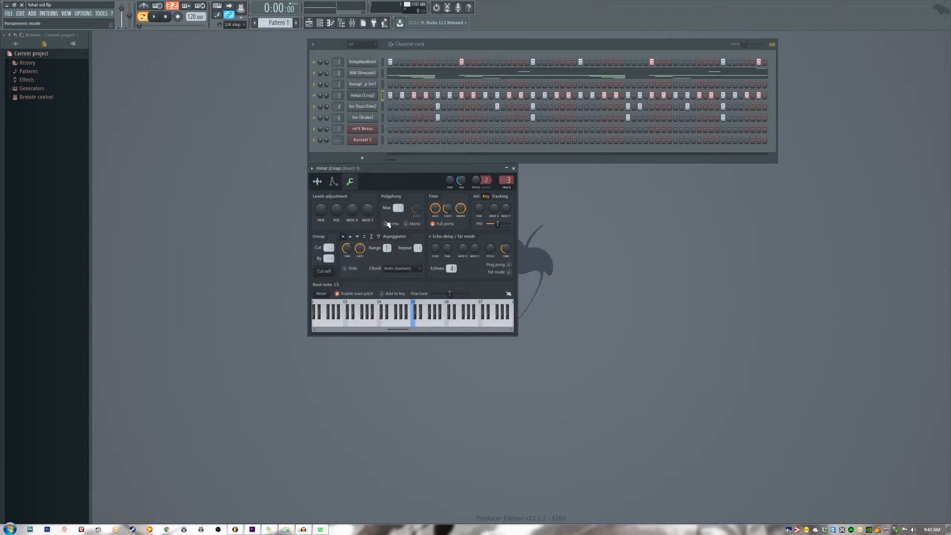
right_click(450, 210)
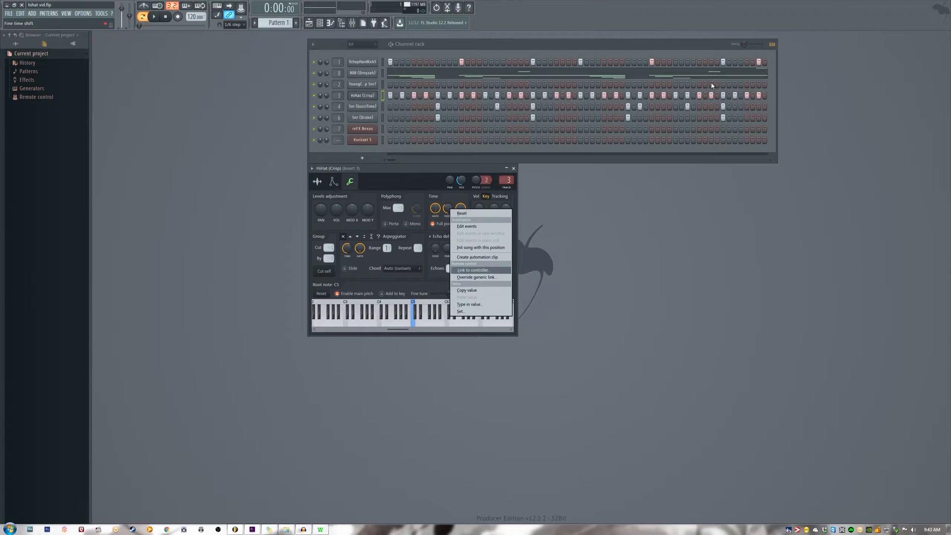
click(372, 96)
- Bring the HiHat (Crisp) pattern into the piano roll and apply quick legato to join all notes end to end
key(space)
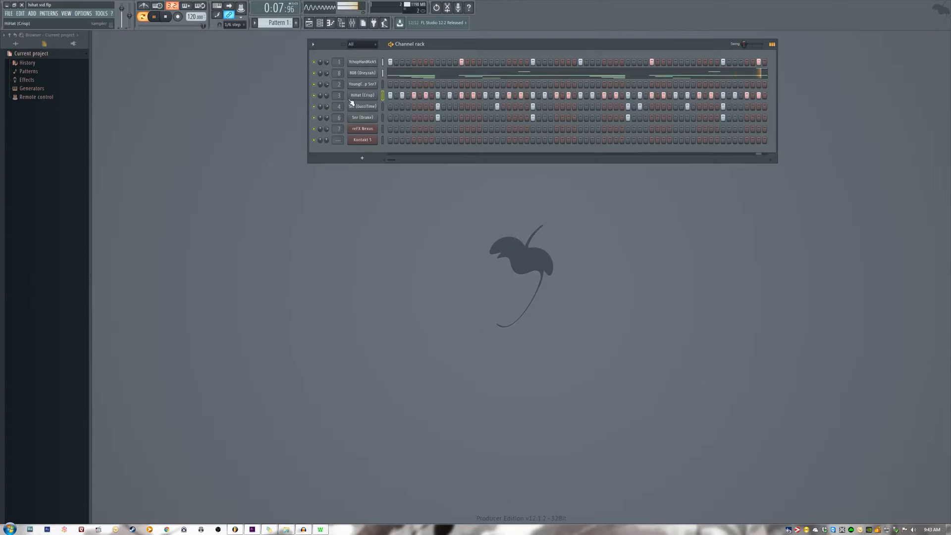
right_click(363, 94)
click(402, 95)
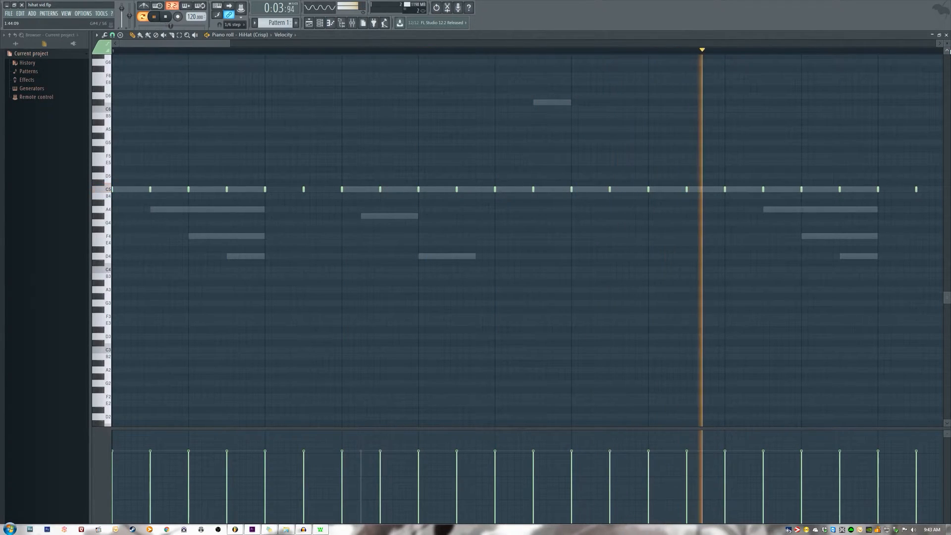
key(ctrl+l)
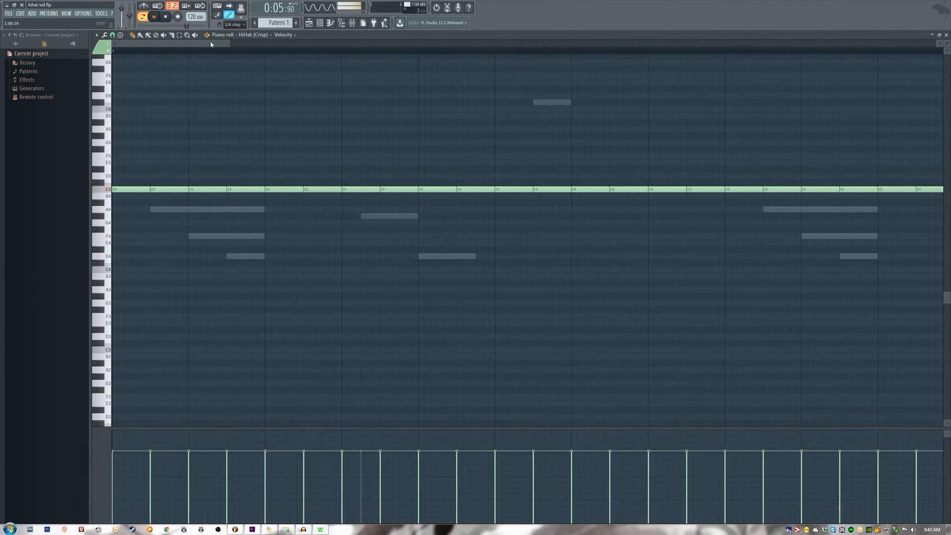
- Extend the last hi-hat note to the end of the pattern
drag(212, 44, 310, 44)
drag(571, 189, 608, 190)
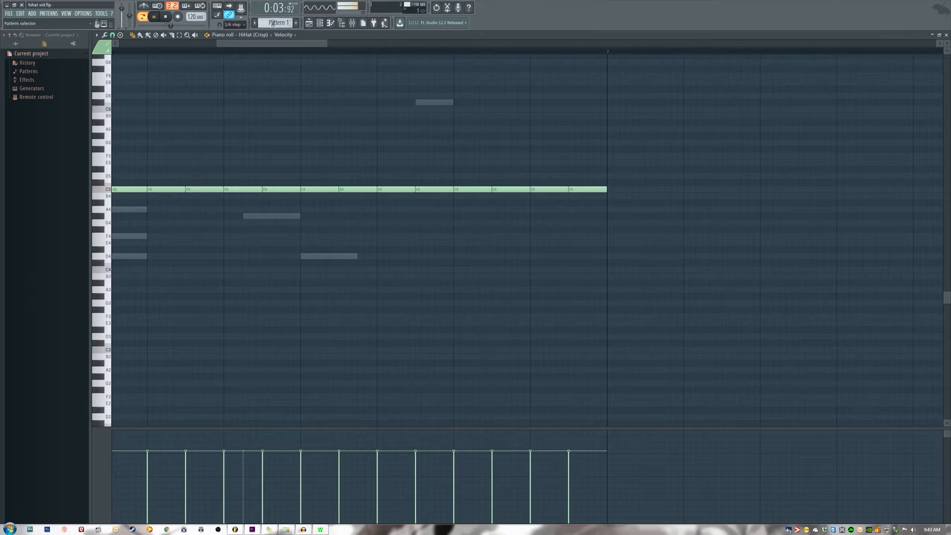
drag(251, 44, 129, 53)
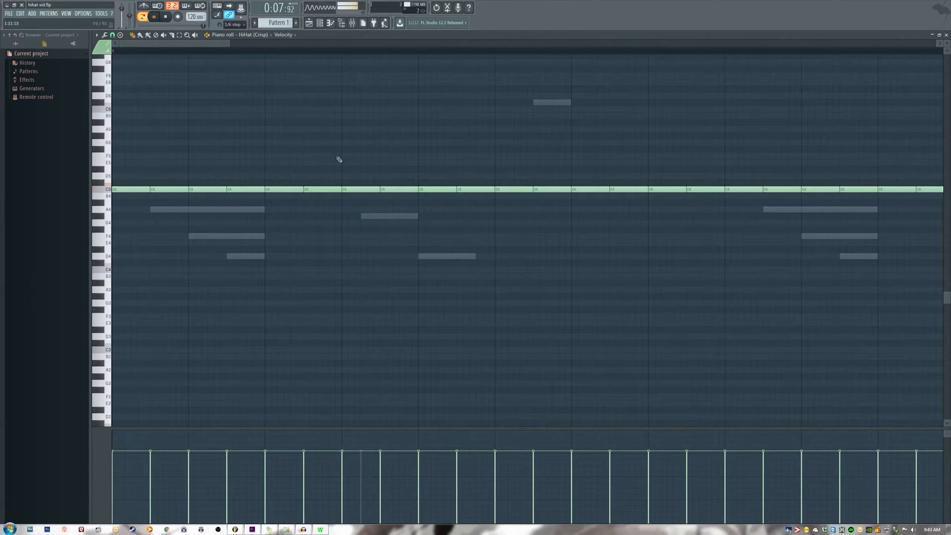
- Activate the Select tool and audition the legato hi-hat pattern
click(179, 35)
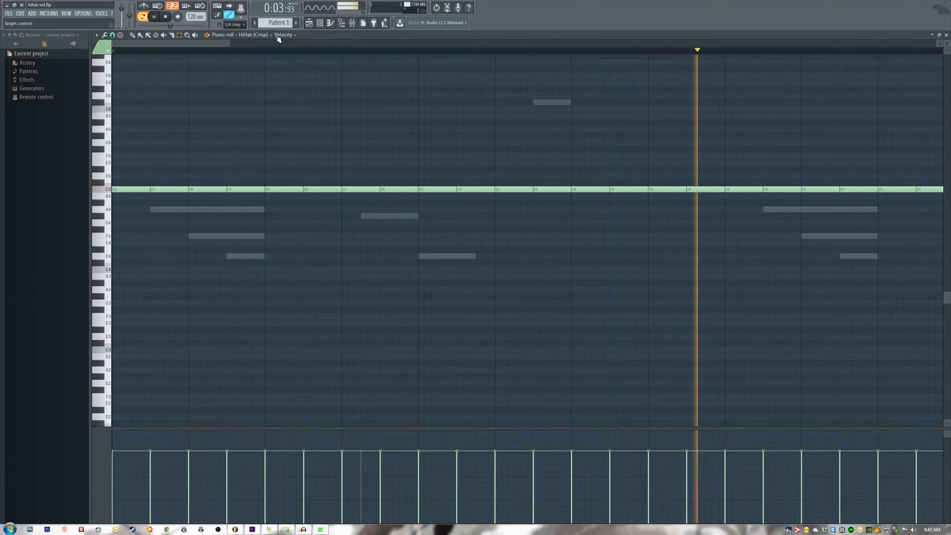
drag(228, 50, 318, 63)
key(space)
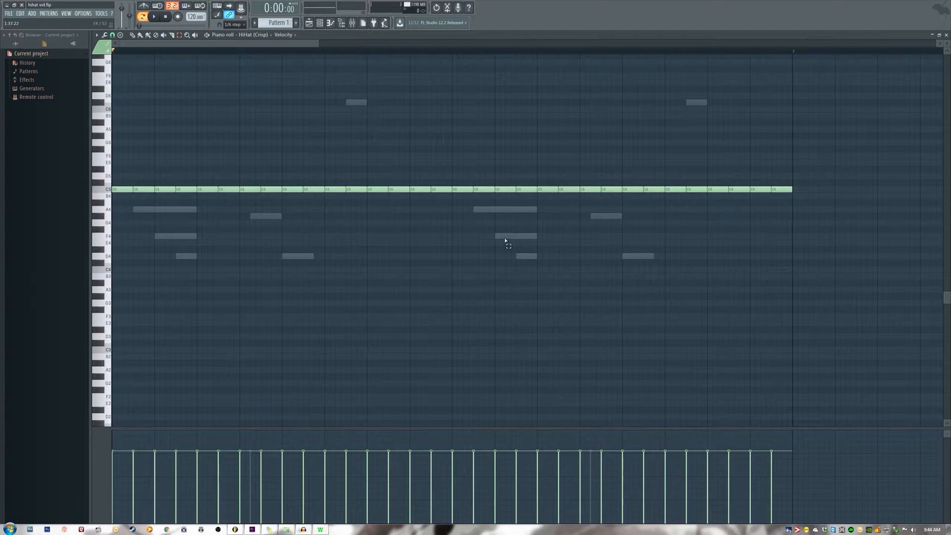
key(space)
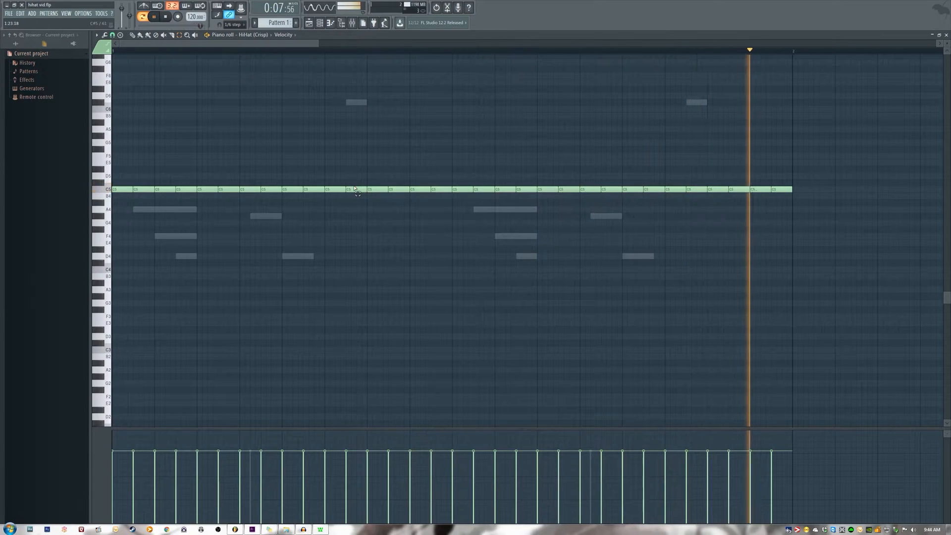
key(space)
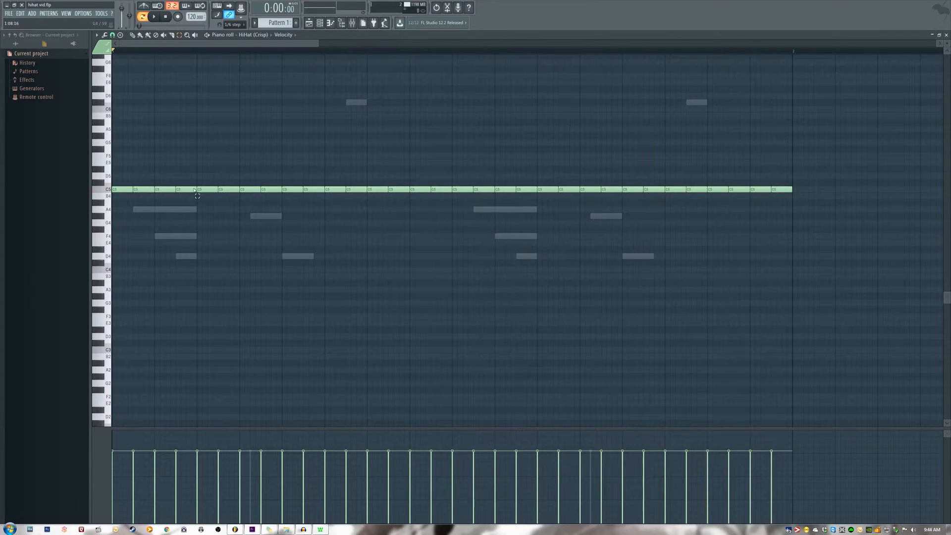
key(space)
key(space)
drag(165, 182, 179, 194)
key(alt+u)
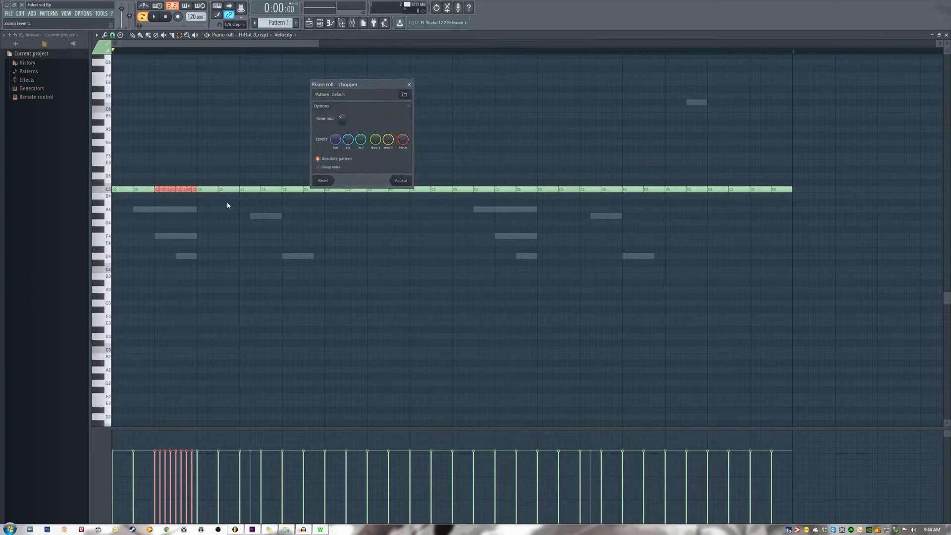
click(409, 84)
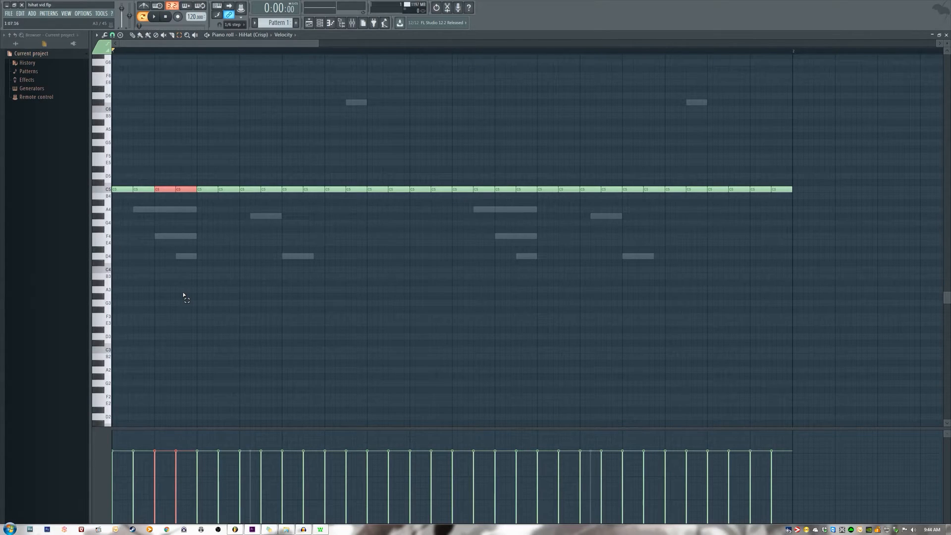
click(175, 151)
- Chop the third and fourth hi-hat notes into two equal notes each, using the Chopper's Default pattern and an adjusted time multiplier
drag(161, 166, 184, 209)
key(alt+u)
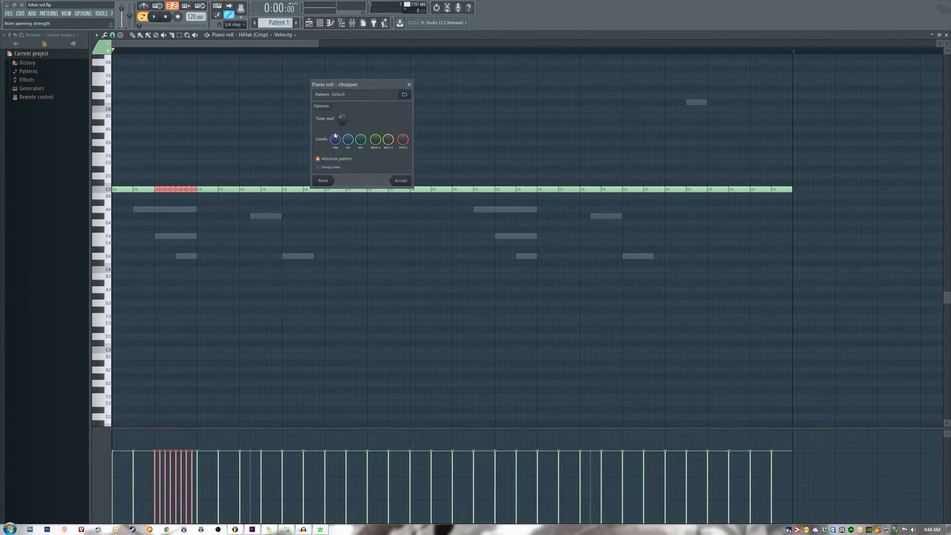
drag(355, 88, 235, 214)
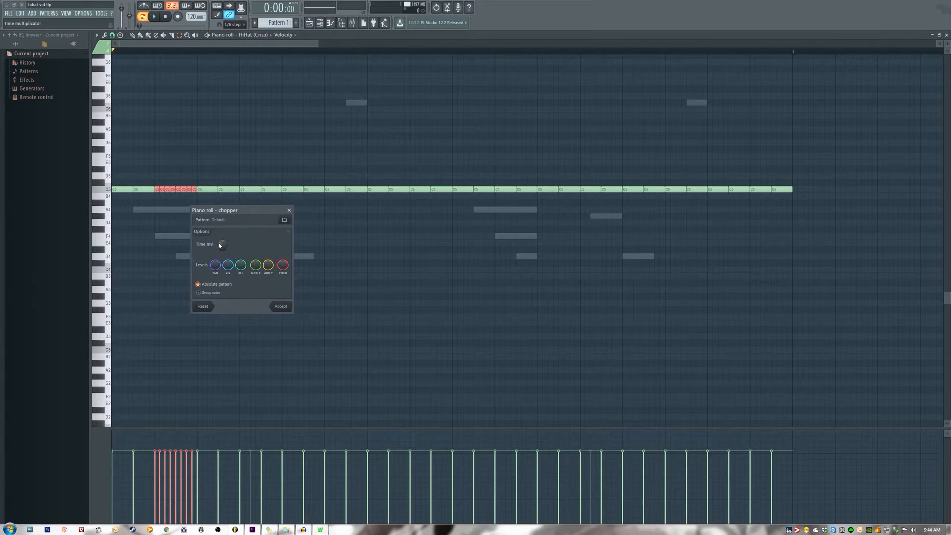
key(space)
drag(223, 244, 223, 237)
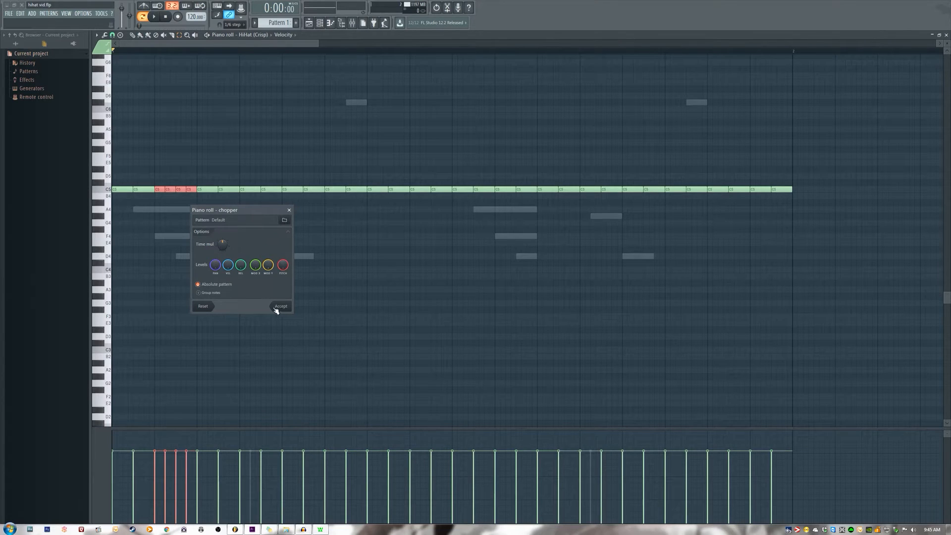
drag(223, 249, 224, 247)
drag(223, 244, 223, 247)
click(280, 306)
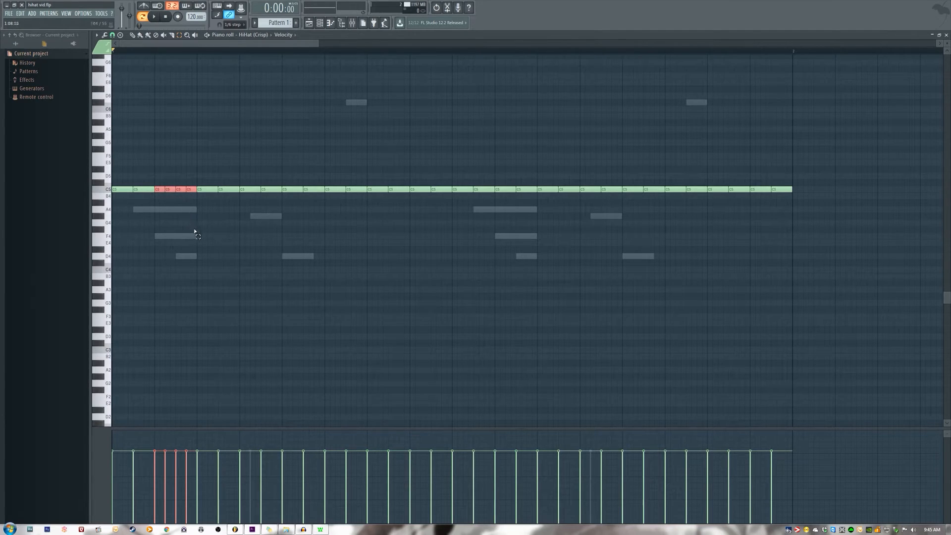
- Turn the four chopped notes into a triplet with the claw machine, using period Beat and trash every 1/4, and audition it
key(alt+t)
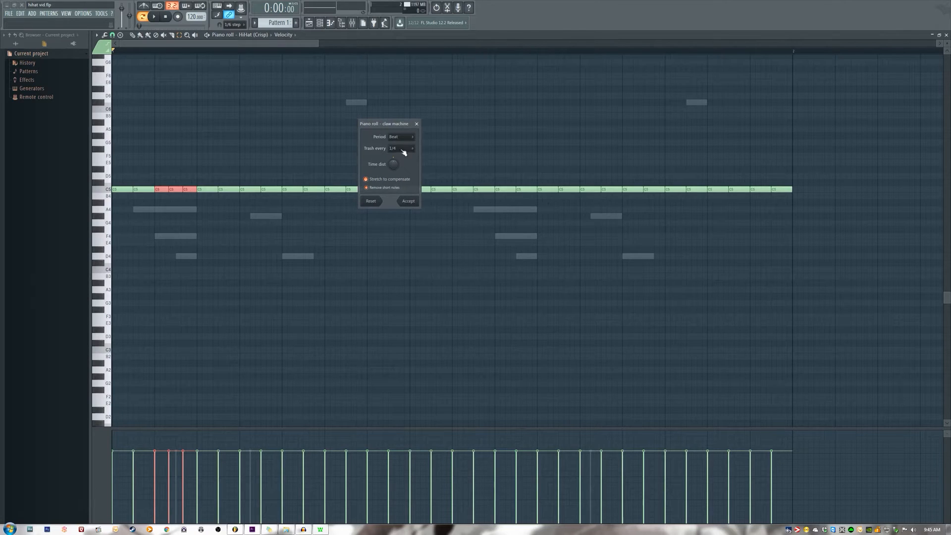
drag(394, 163, 386, 169)
click(409, 201)
key(space)
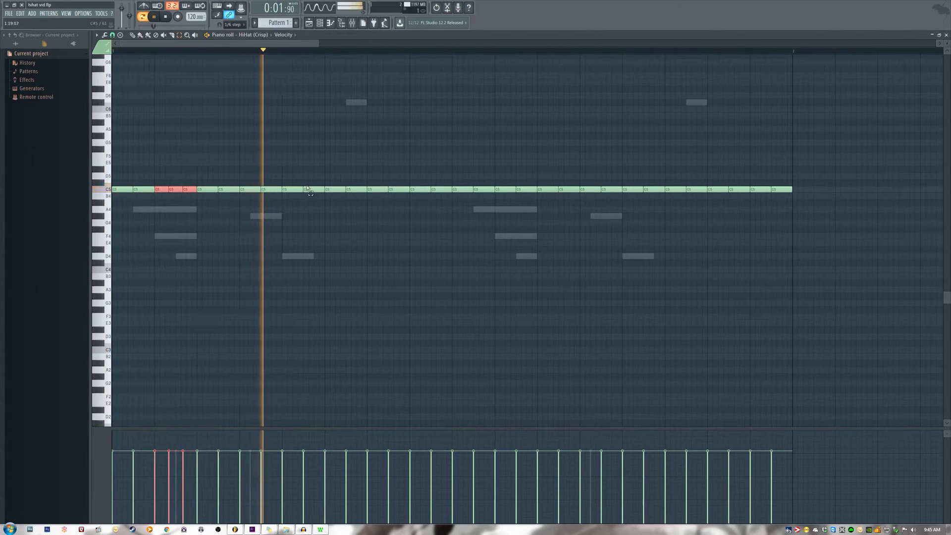
key(space)
- Try chopping the third hi-hat note after the triplet into four shorter notes while auditioning the pattern
click(252, 190)
key(alt+u)
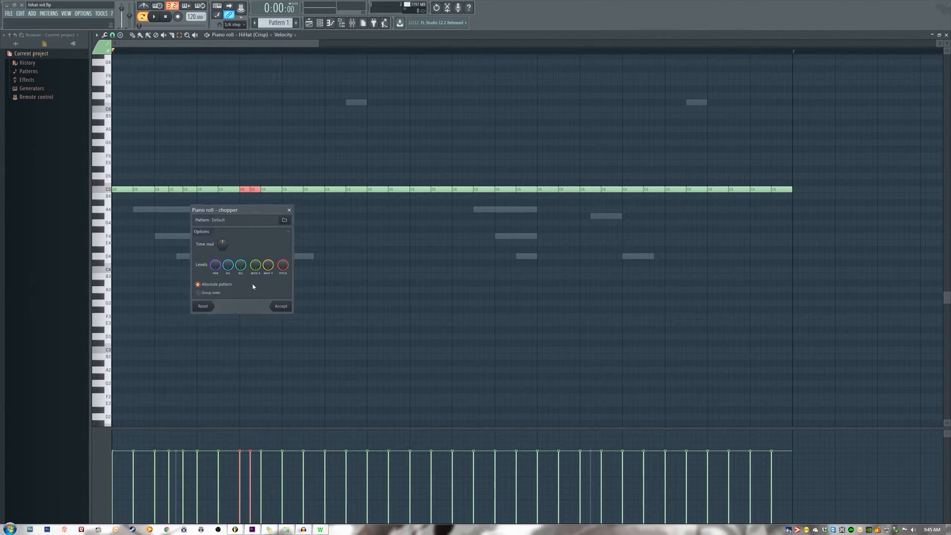
drag(222, 244, 222, 255)
key(space)
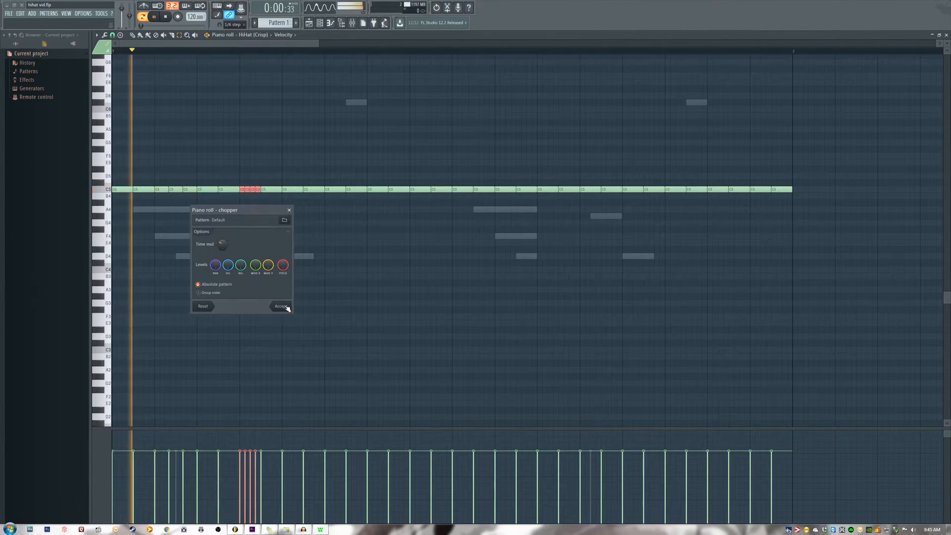
key(space)
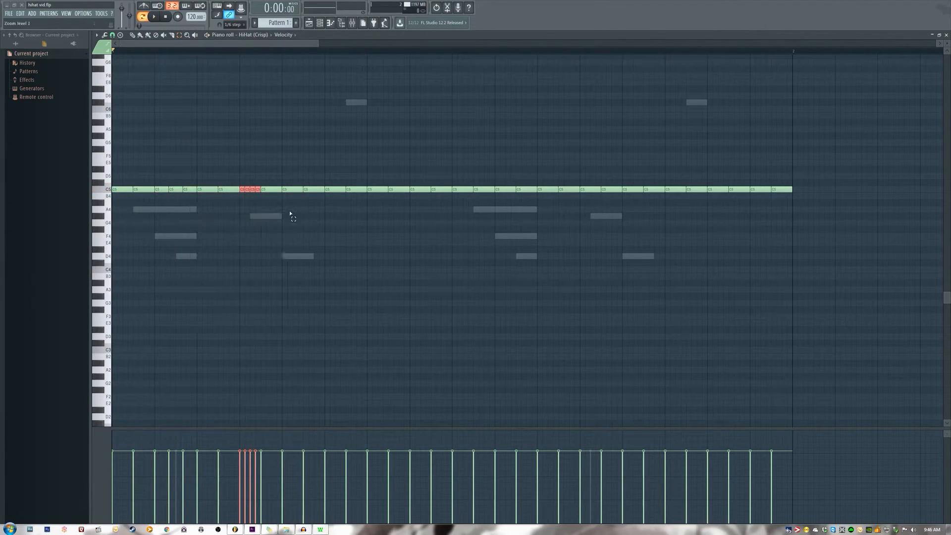
click(289, 210)
key(ctrl+u)
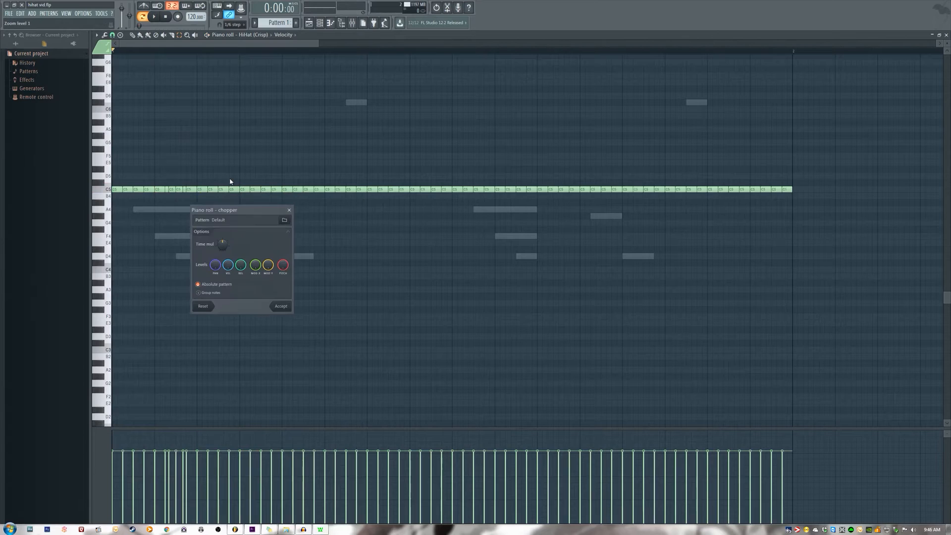
click(289, 210)
key(space)
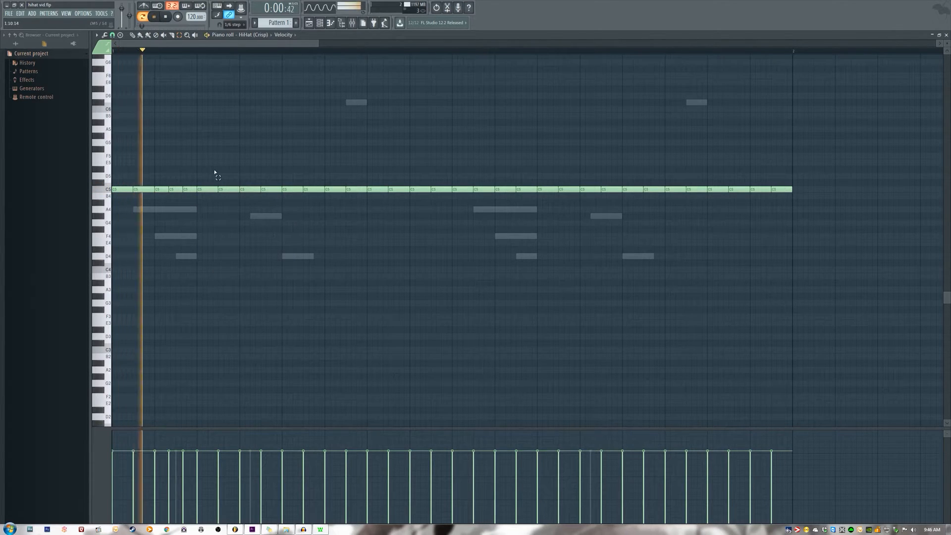
key(space)
- Try chopping the second hi-hat note of the third beat into four shorter notes while auditioning the pattern
drag(237, 174, 236, 195)
key(alt+u)
key(space)
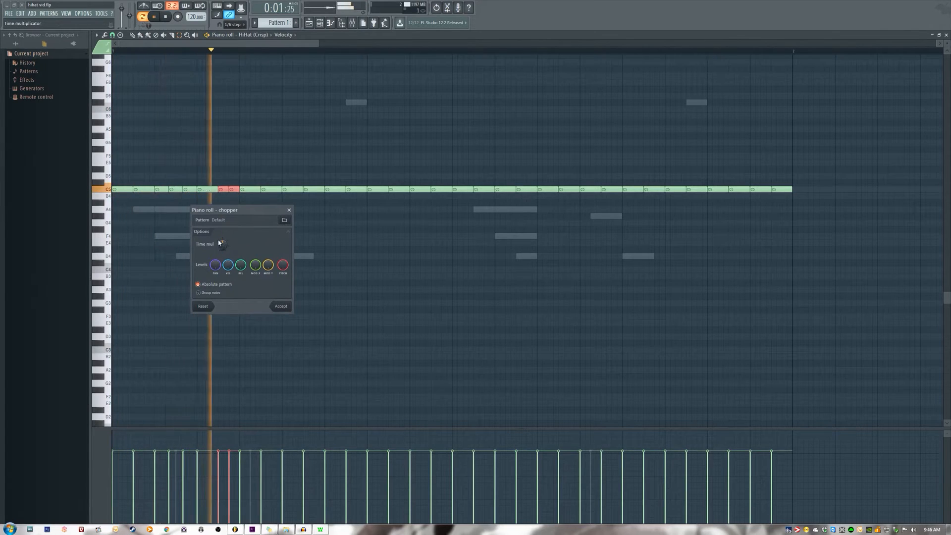
drag(222, 244, 221, 243)
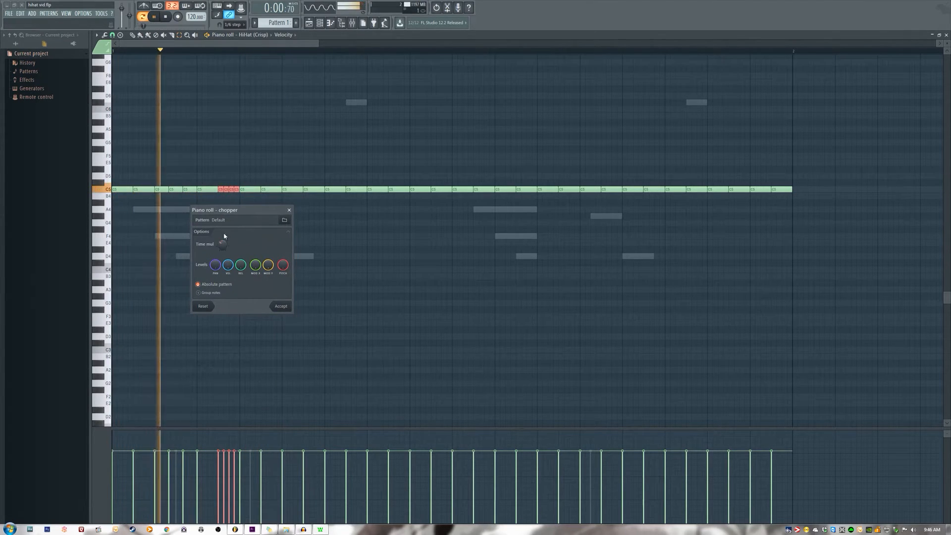
key(space)
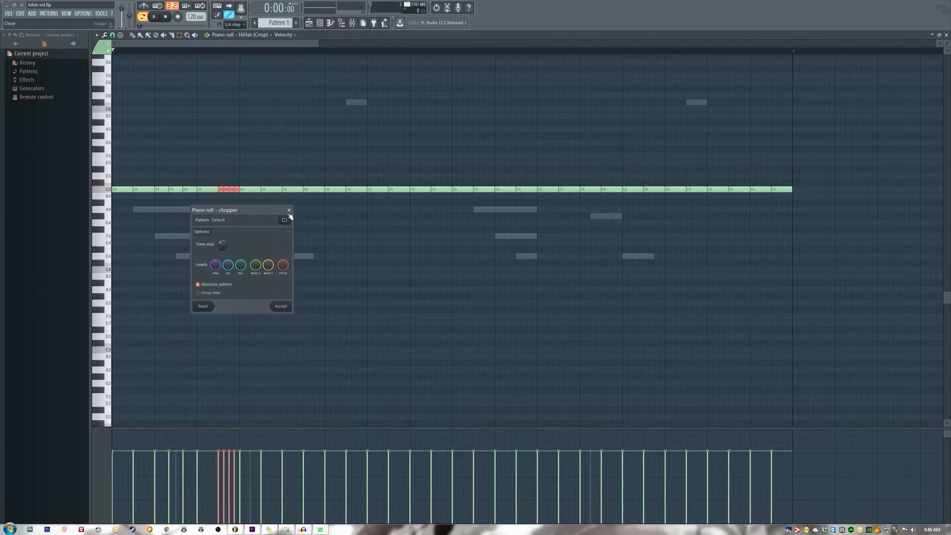
click(289, 210)
- Chop the first hi-hat note of the fourth beat into four equal notes, using the Chopper's Default pattern and an adjusted time multiplier
drag(248, 181, 253, 195)
key(alt+u)
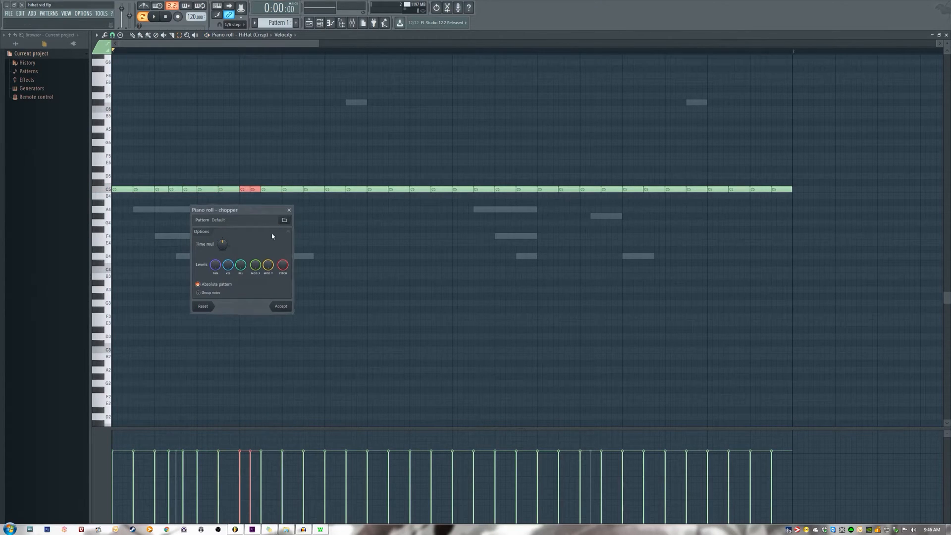
drag(222, 245, 223, 248)
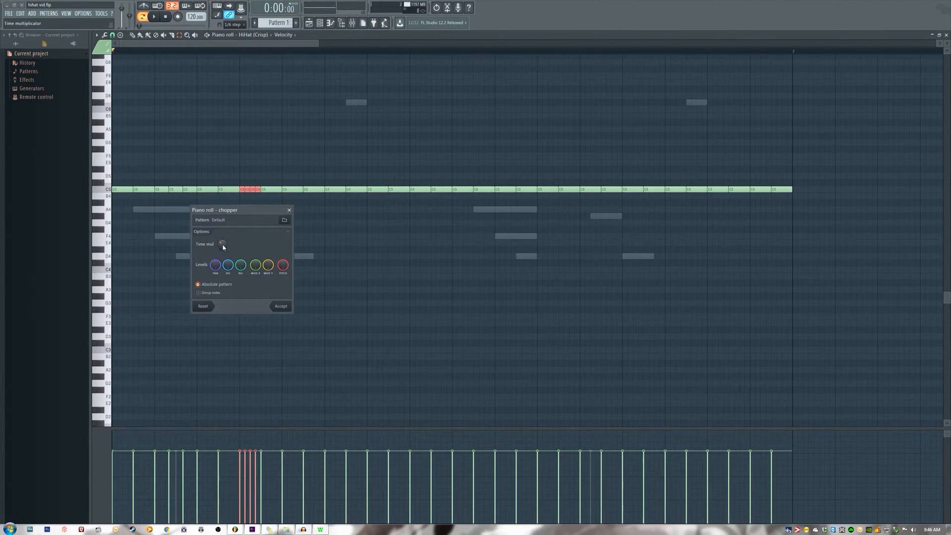
click(280, 306)
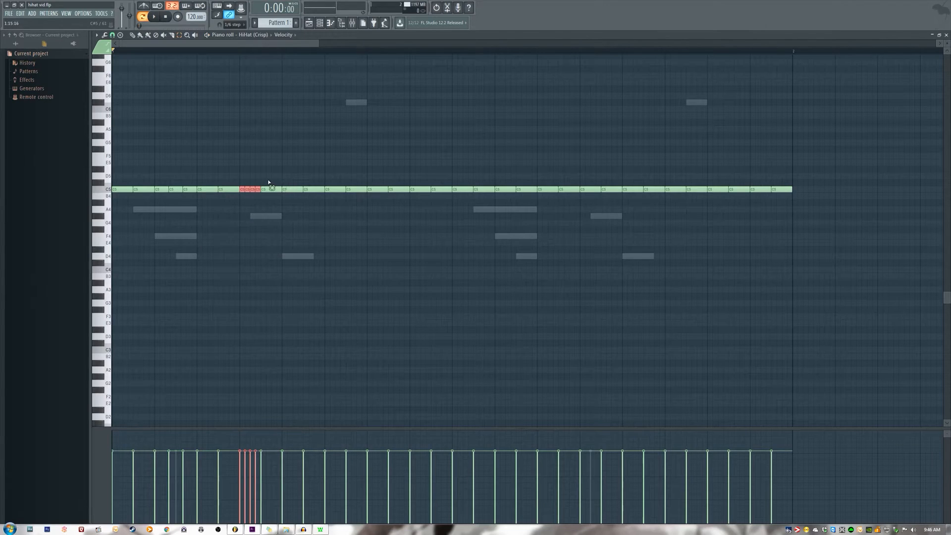
- Try chopping the second hi-hat note of the fourth beat into four while auditioning, and undo the previous note's chop
drag(270, 178, 278, 204)
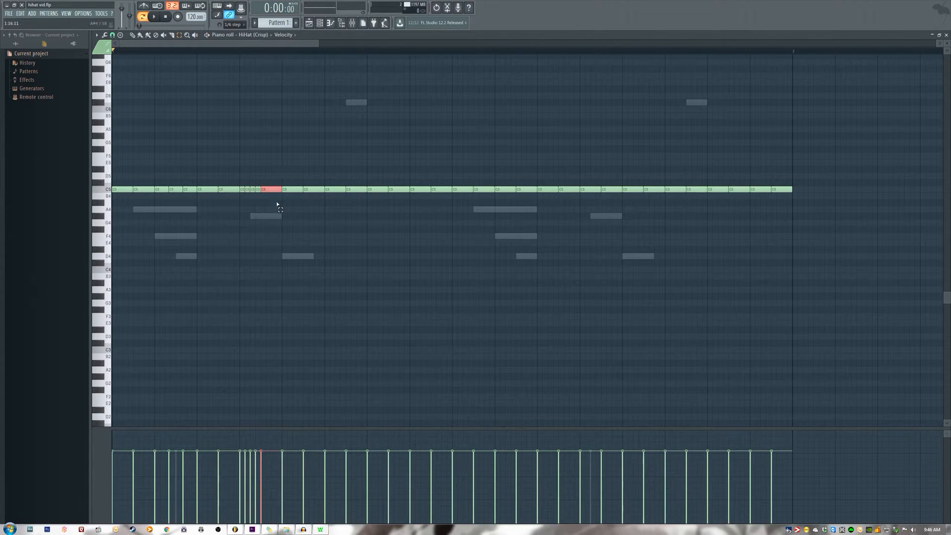
key(ctrl+u)
key(space)
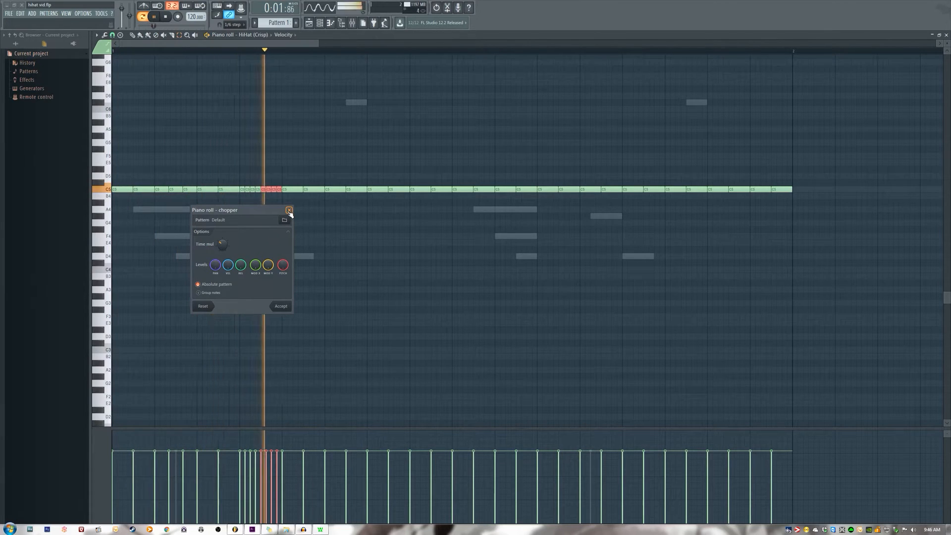
key(space)
click(289, 211)
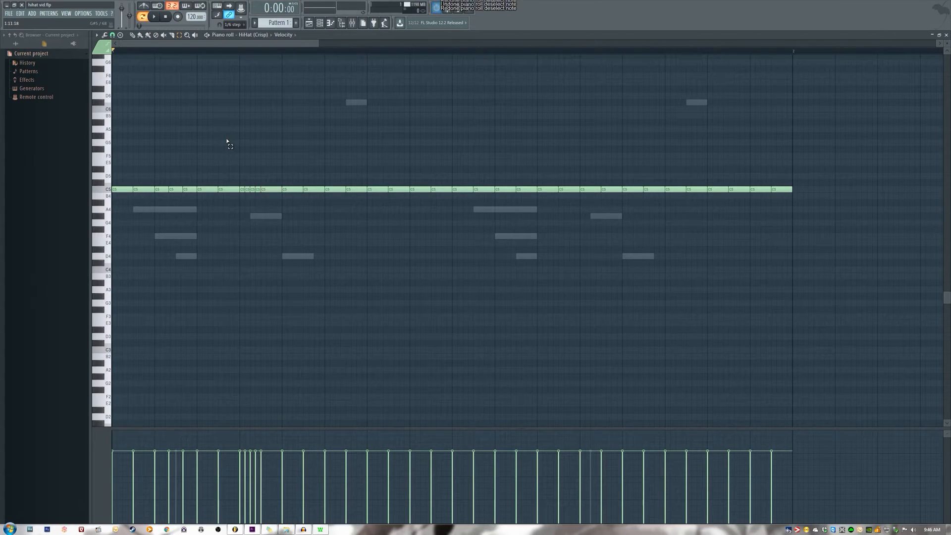
key(ctrl+alt+z)
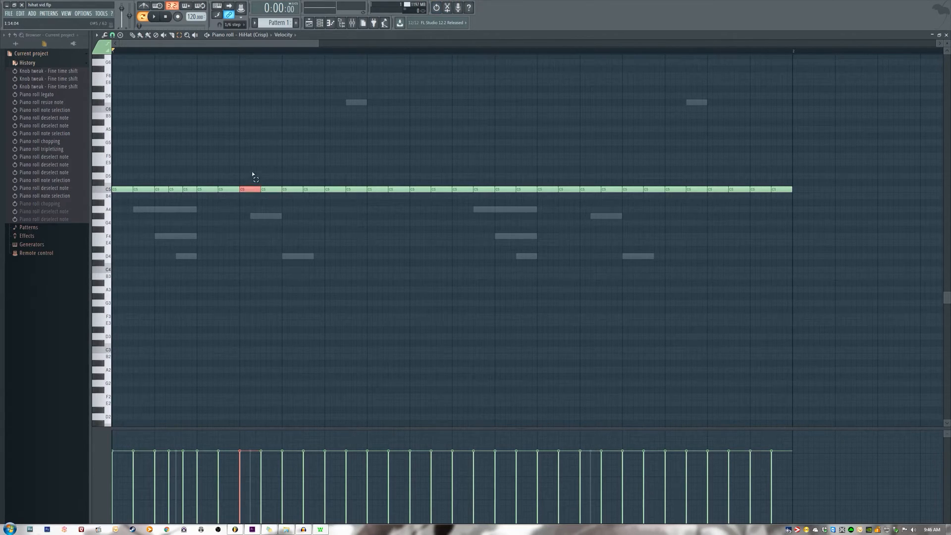
- Chop both hi-hat notes of the fourth beat into two equal notes each with the Chopper's Default pattern
click(258, 188)
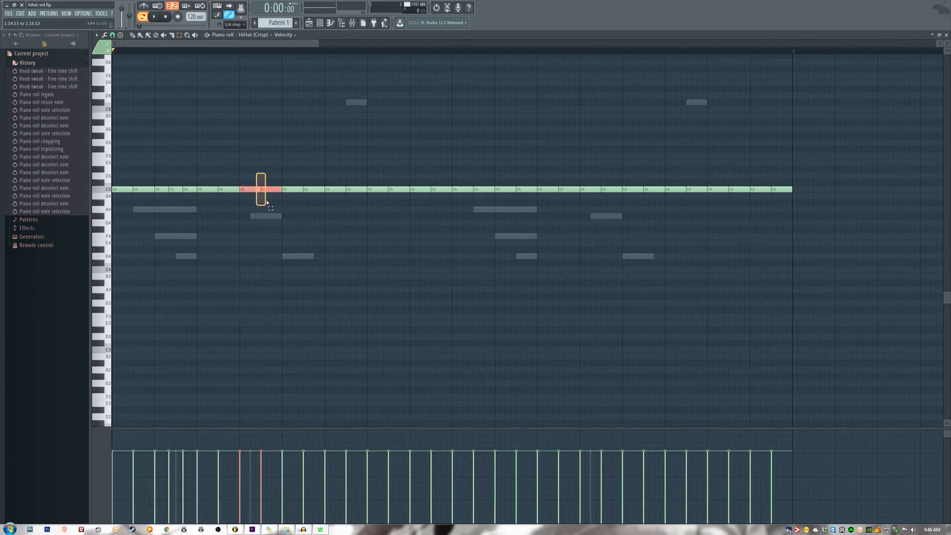
key(ctrl+u)
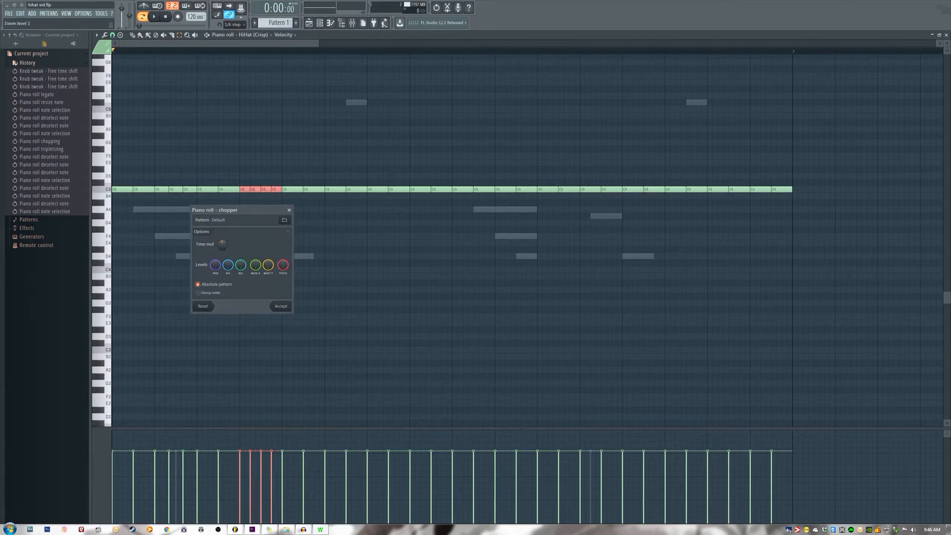
click(281, 307)
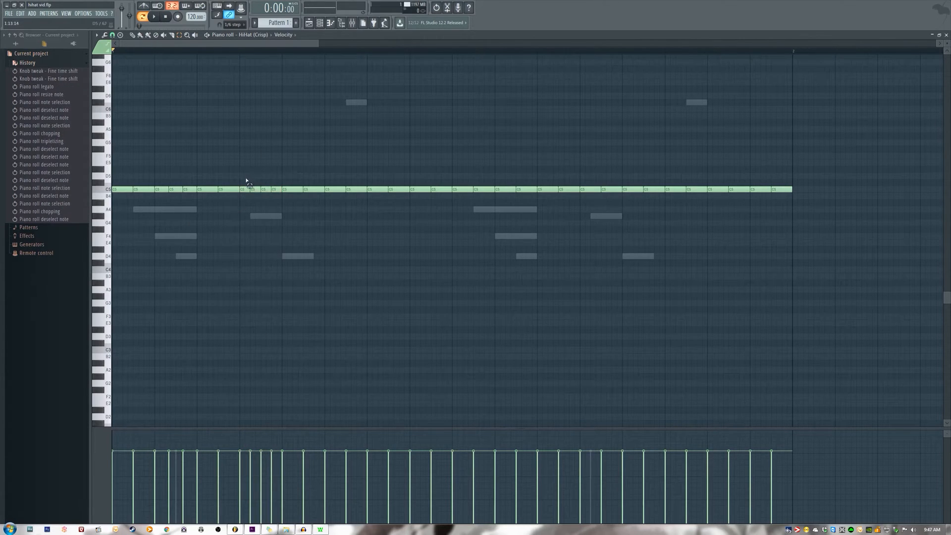
- Chop the first of the fourth beat's four notes into two equal notes, auditioning the result before accepting it
key(ctrl+u)
key(space)
key(space)
click(280, 307)
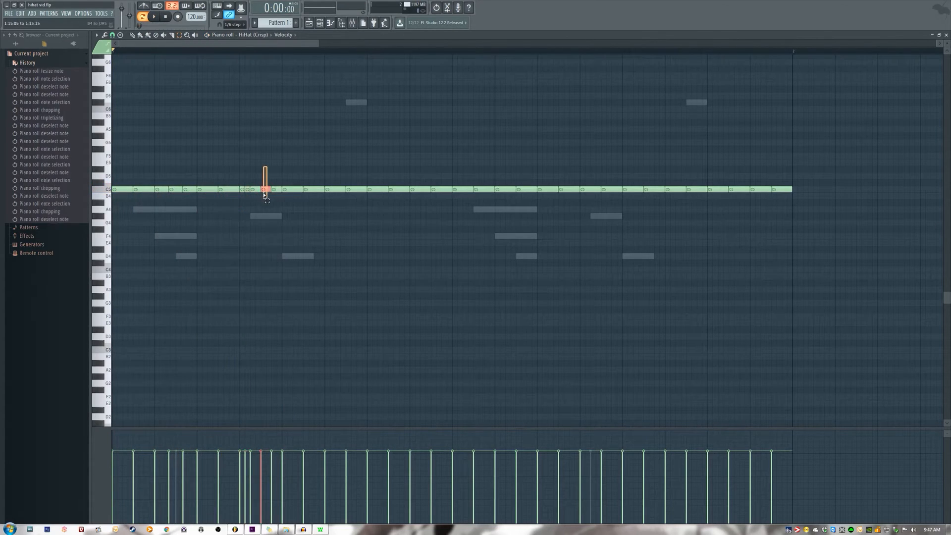
- Chop the fourth beat's note on its second half into two equal notes and audition the pattern
key(ctrl+u)
key(space)
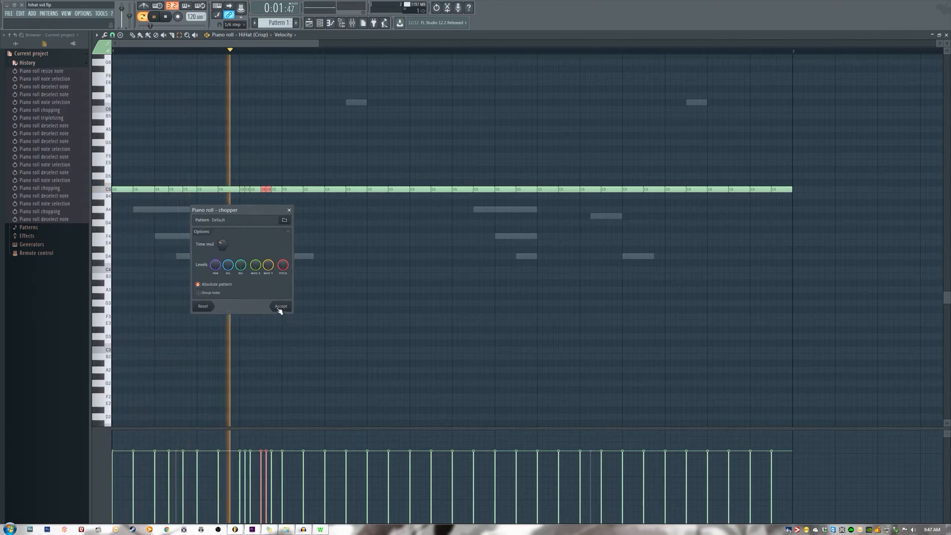
click(280, 307)
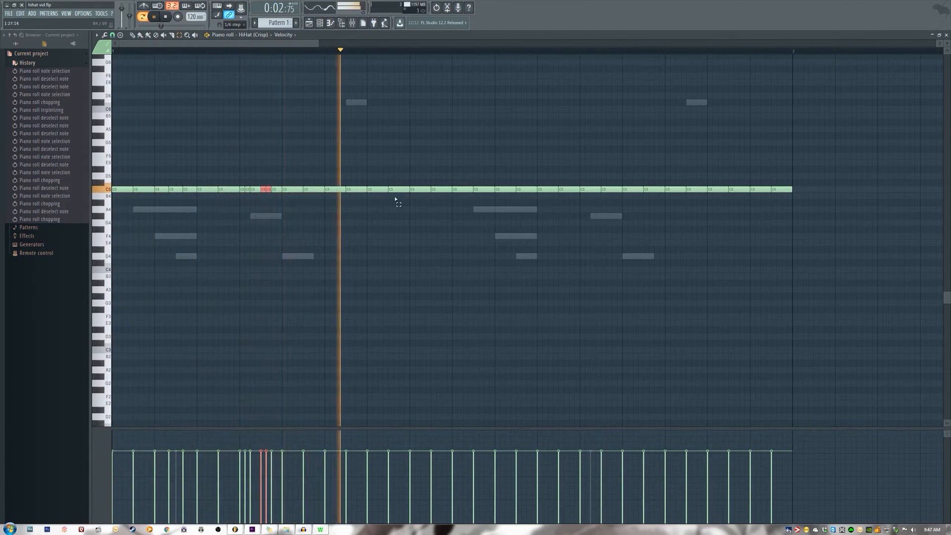
key(space)
key(space)
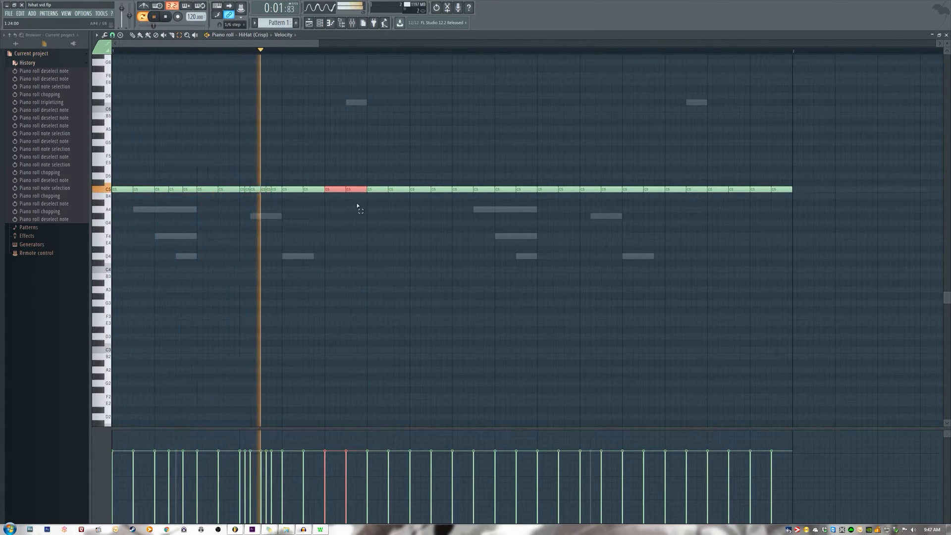
key(space)
- Chop the two hi-hat notes of the sixth beat into four and turn them into a triplet with the claw machine, auditioning the pattern
key(alt+u)
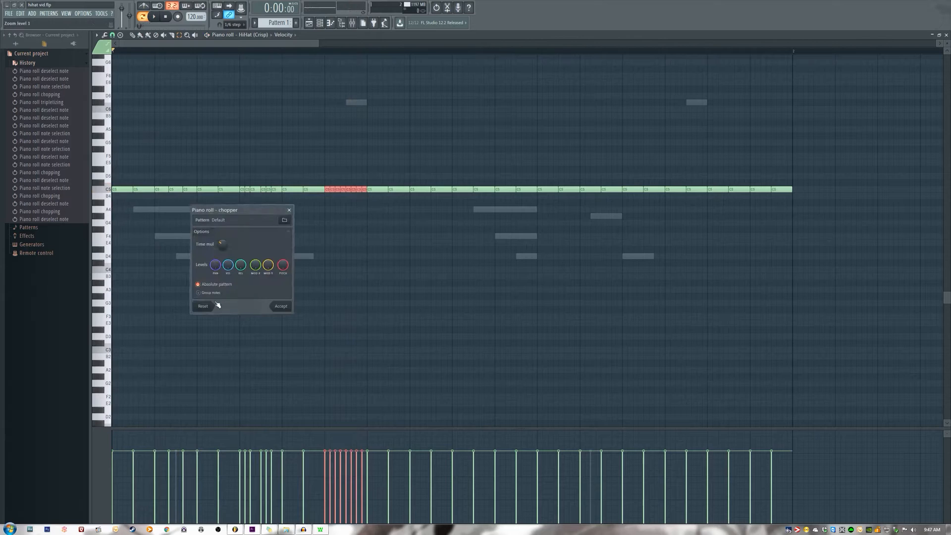
click(289, 310)
key(space)
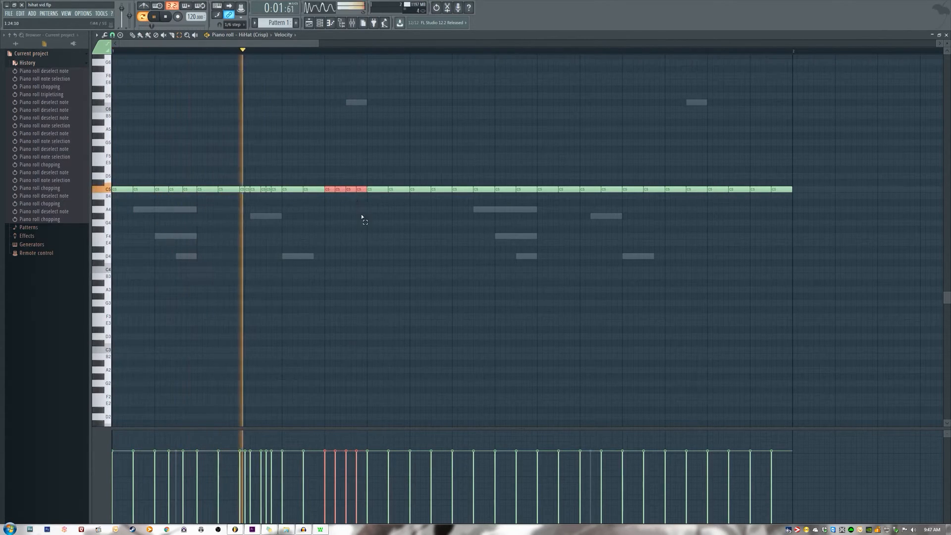
key(alt+w)
click(408, 202)
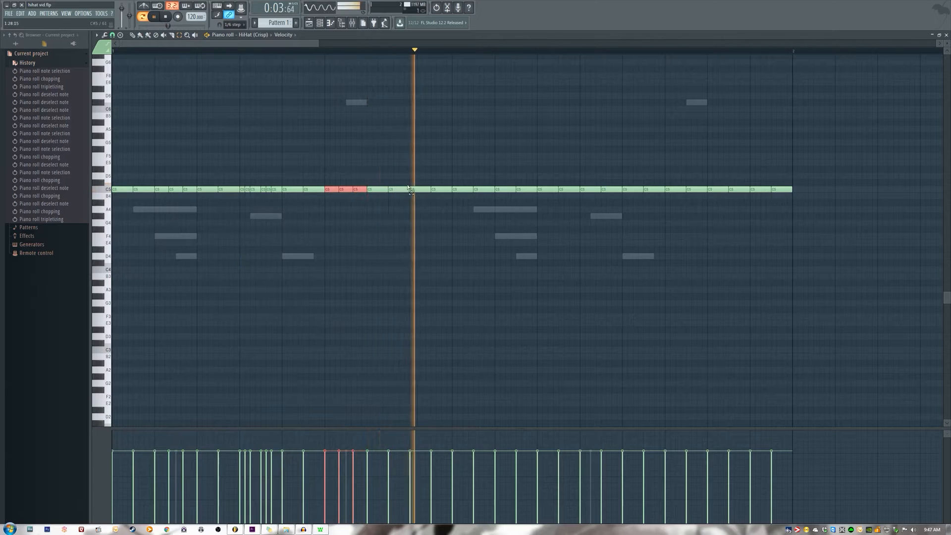
key(space)
- Chop the two hi-hat notes of the eighth beat twice, into eight equal short notes
drag(423, 185, 435, 207)
key(alt+u)
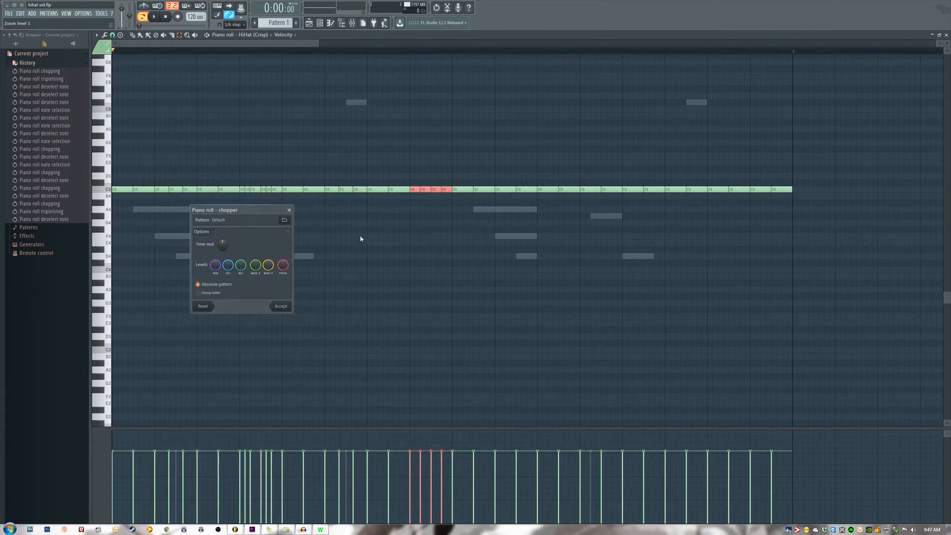
click(283, 306)
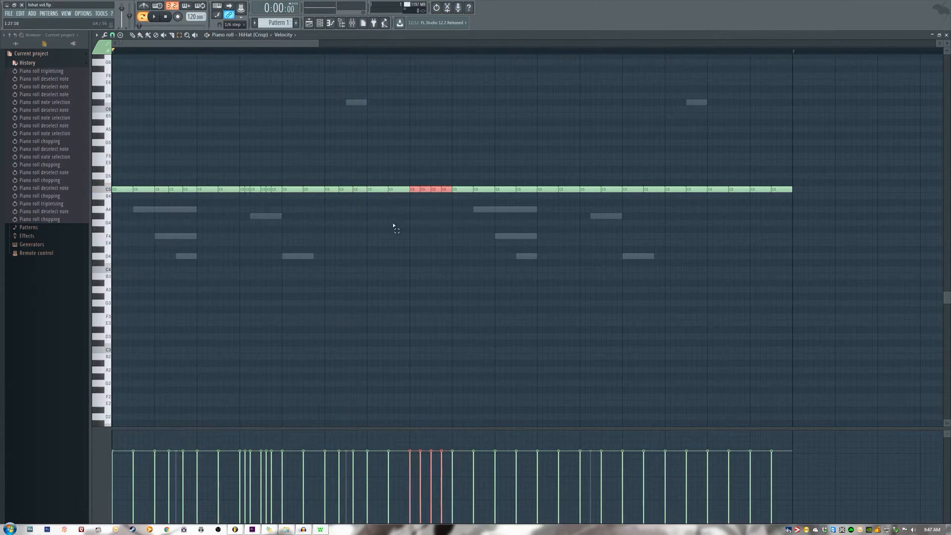
key(alt+w)
click(417, 124)
key(alt+u)
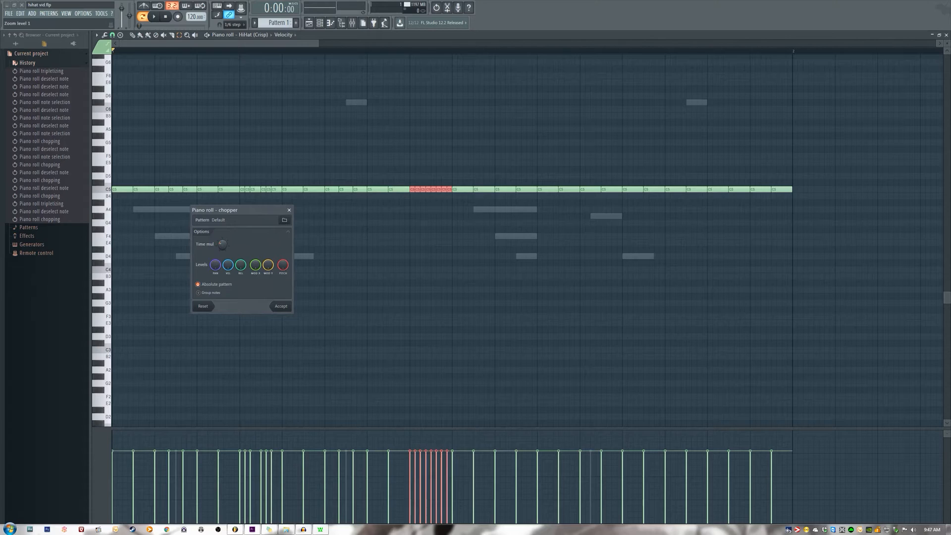
click(281, 305)
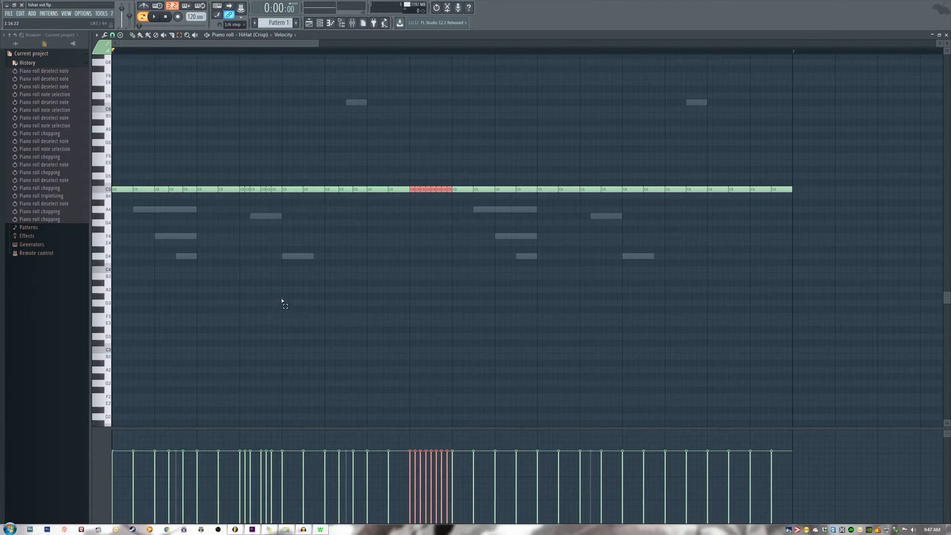
- Turn the eighth beat's eight short notes into six triplet notes with the claw machine and audition the pattern
key(alt+t)
click(408, 201)
key(space)
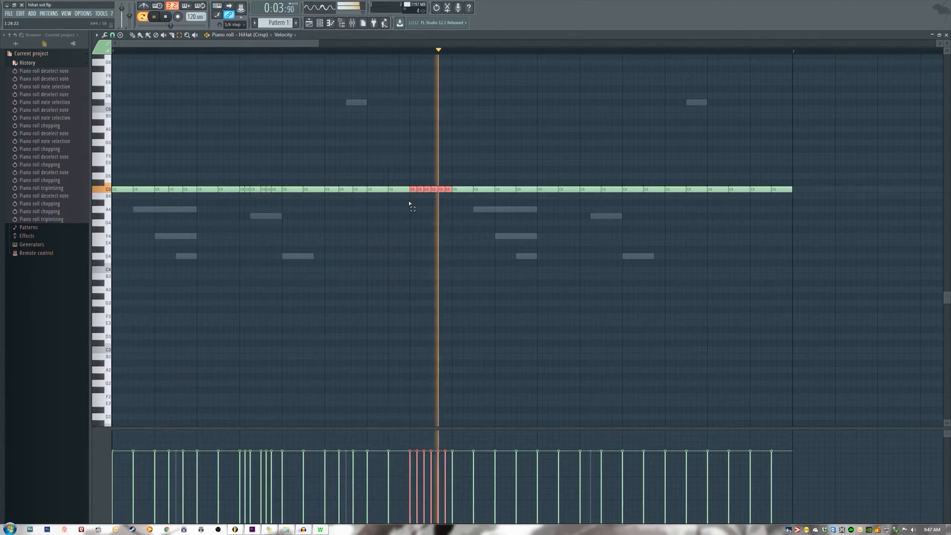
key(space)
- Replace the second half of the hi-hat pattern with a copy of the edited first half and audition it
drag(456, 174, 797, 232)
key(Delete)
drag(579, 237, 110, 115)
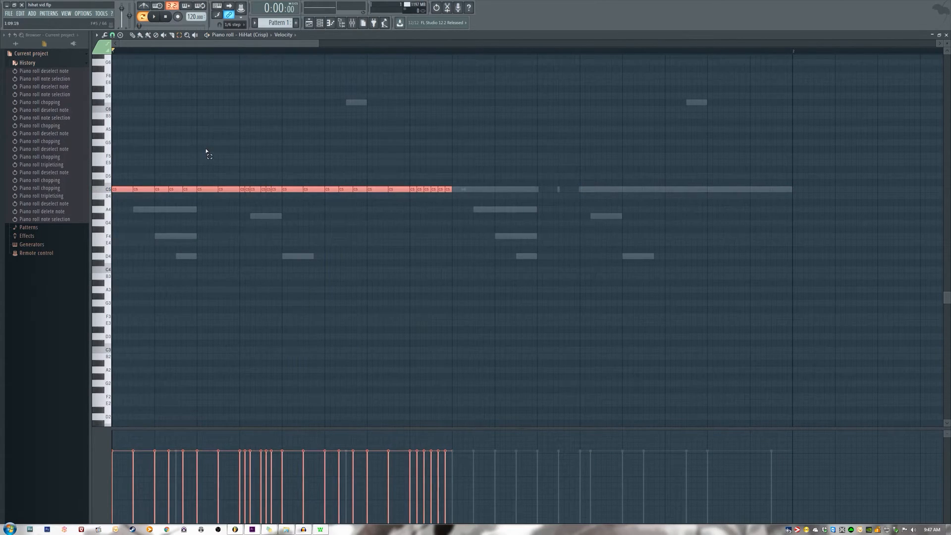
key(ctrl+v)
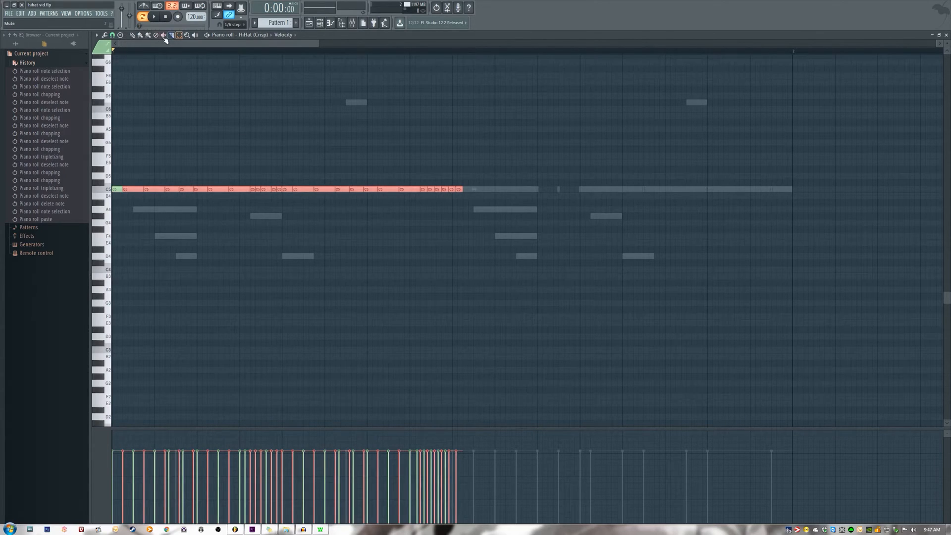
drag(136, 189, 465, 190)
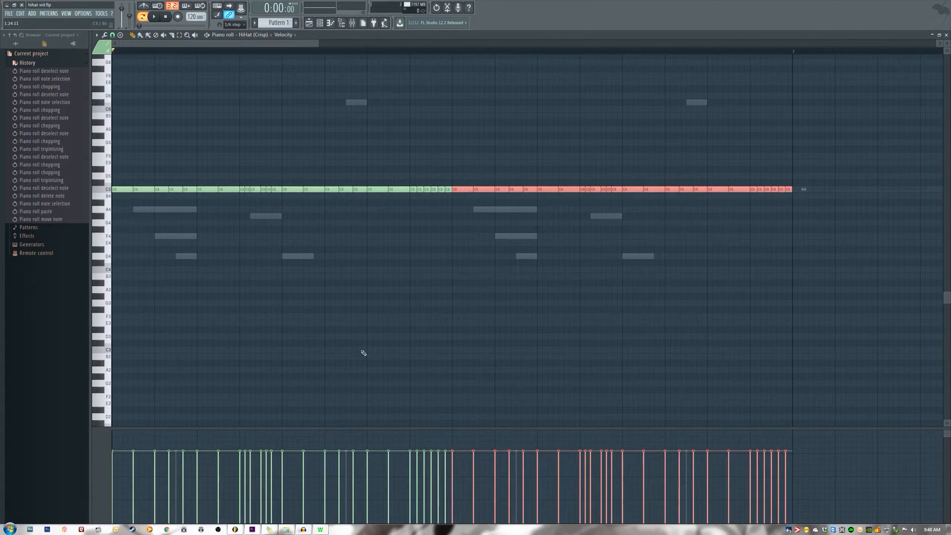
key(space)
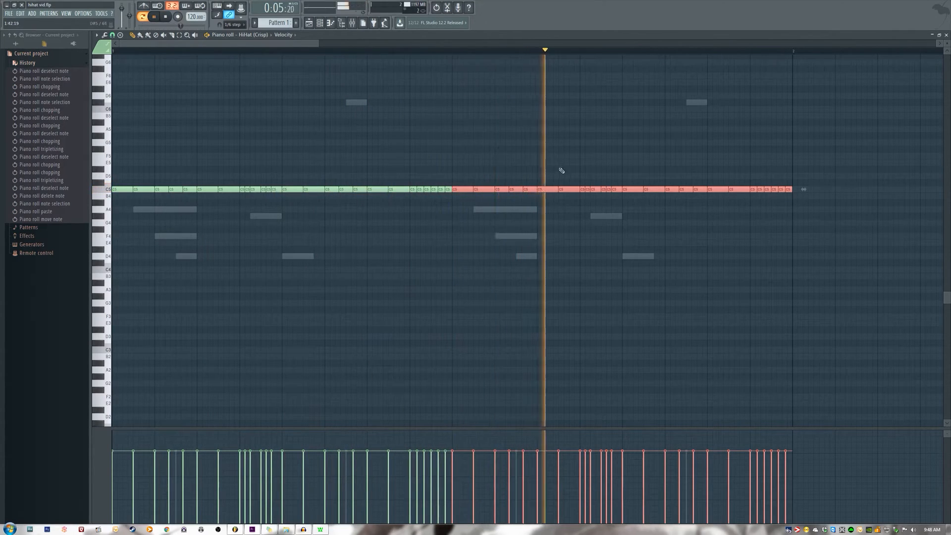
key(space)
click(334, 116)
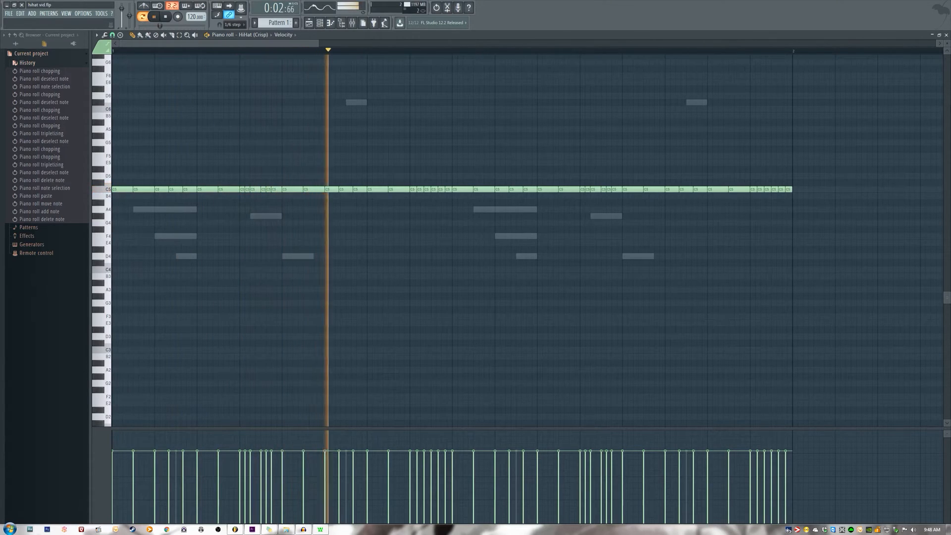
- Transpose all hi-hat notes down an octave and back up to C5 twice while the pattern plays
key(ctrl+a)
key(ctrl+Down)
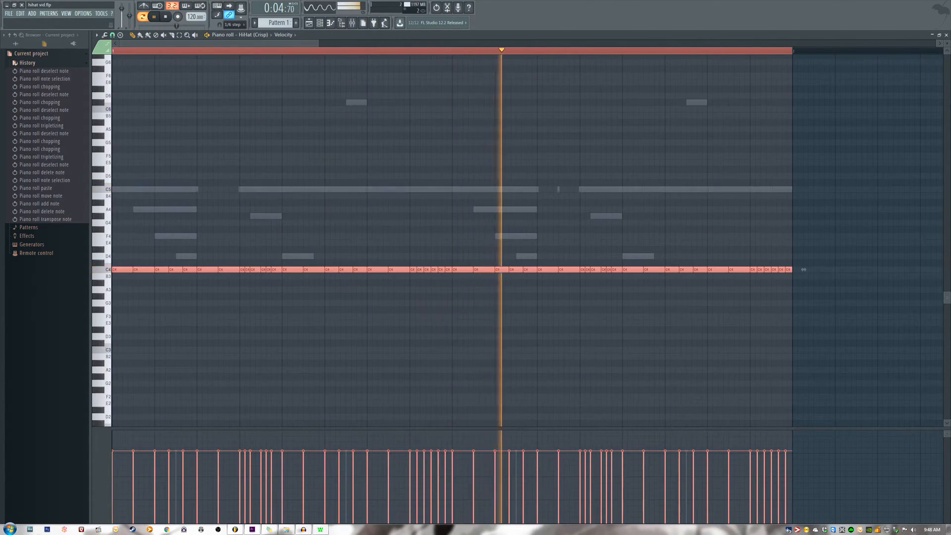
key(ctrl+Up)
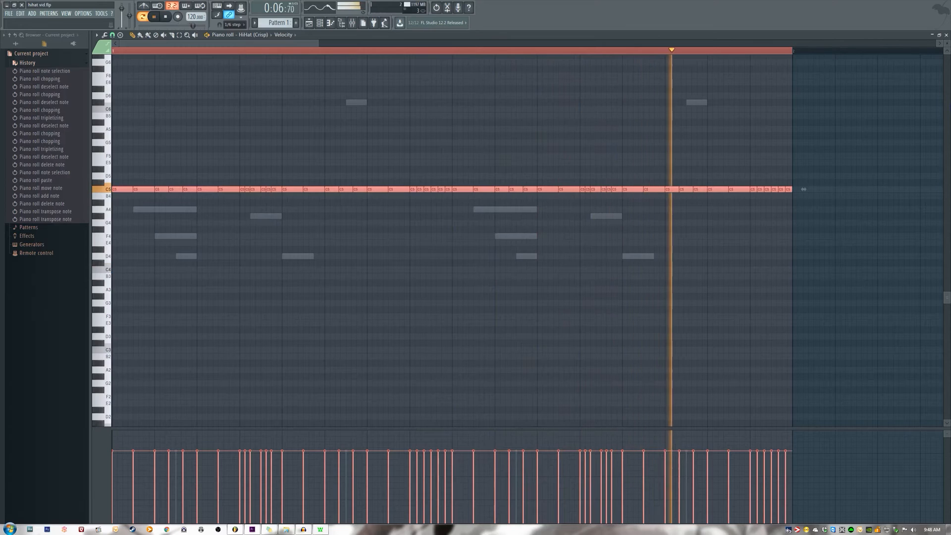
key(ctrl+Down)
key(ctrl+Up)
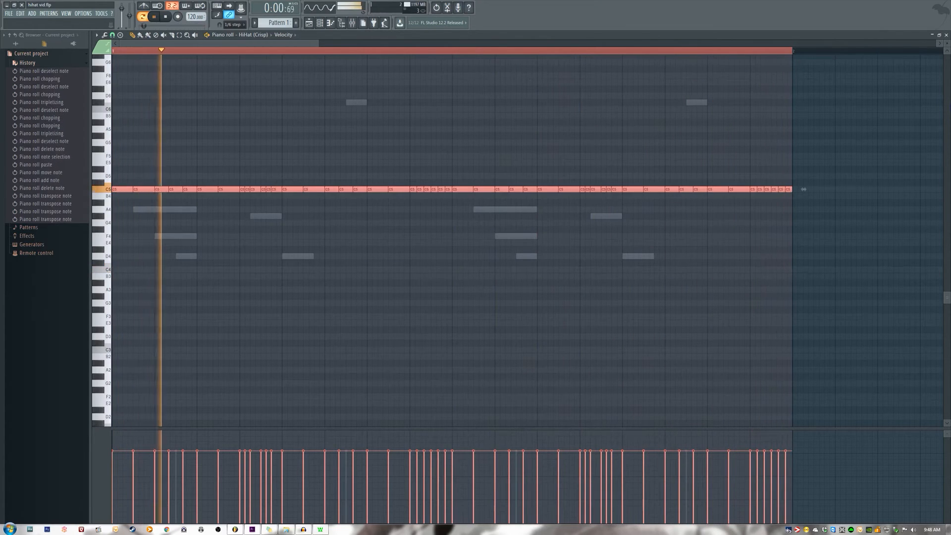
- Transpose all hi-hat notes down three semitones to A4 while the pattern plays
scroll(443, 237, down, 2)
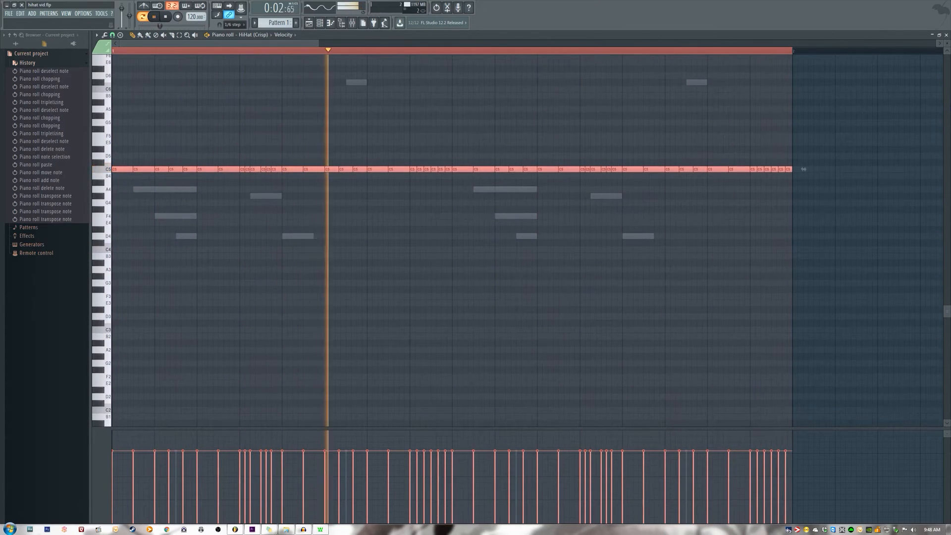
key(shift+Down)
key(shift+Down)
key(shift+Down)
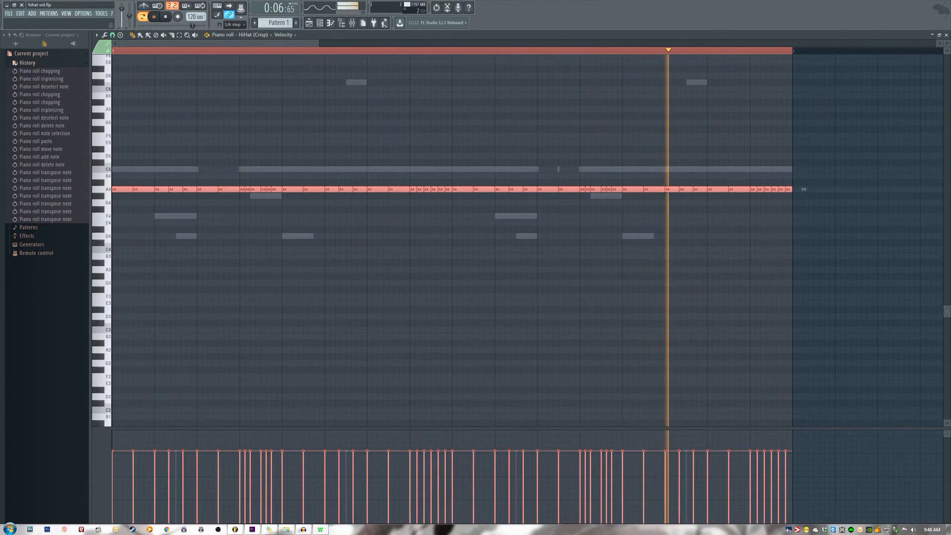
- Deselect the hi-hat notes and transpose only the eighth beat's six-note triplet roll down to C4 while the pattern plays
click(425, 143)
right_click(426, 143)
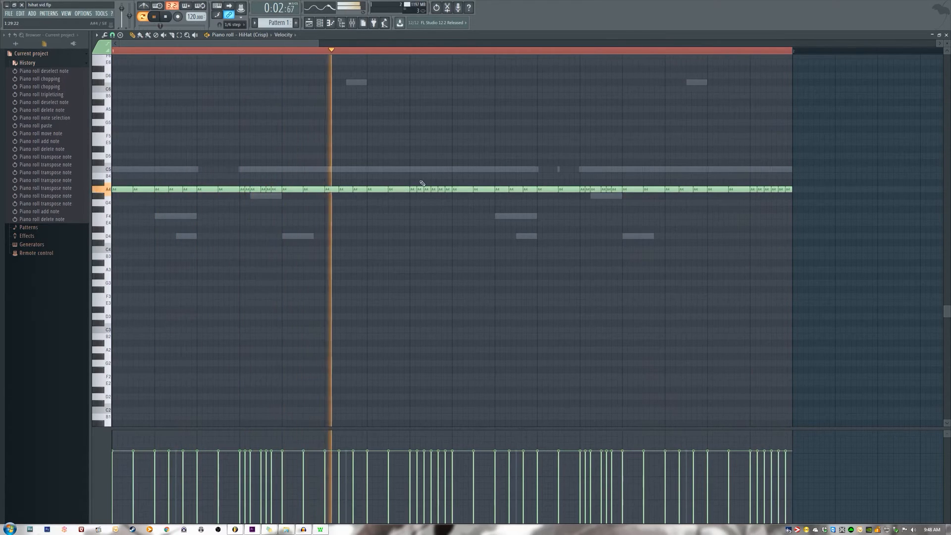
drag(411, 180, 452, 194)
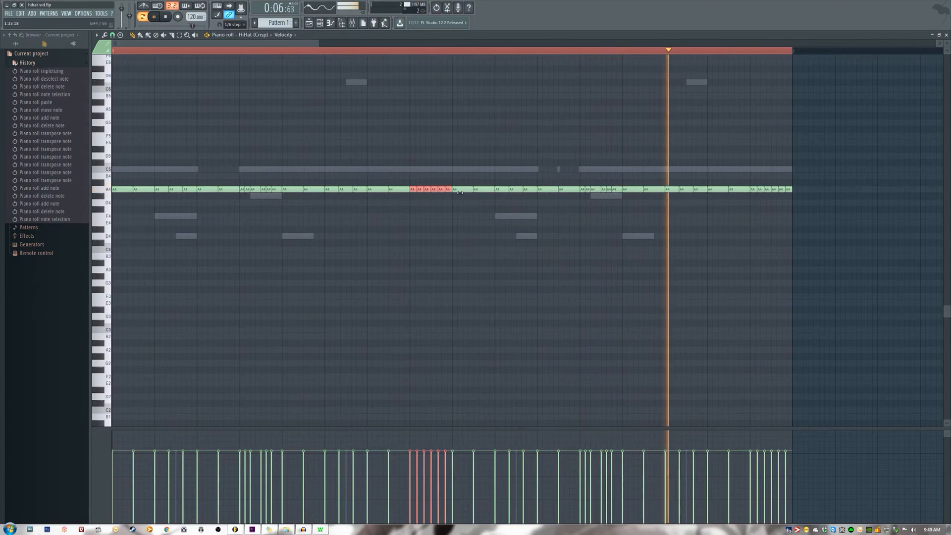
key(ctrl+Down)
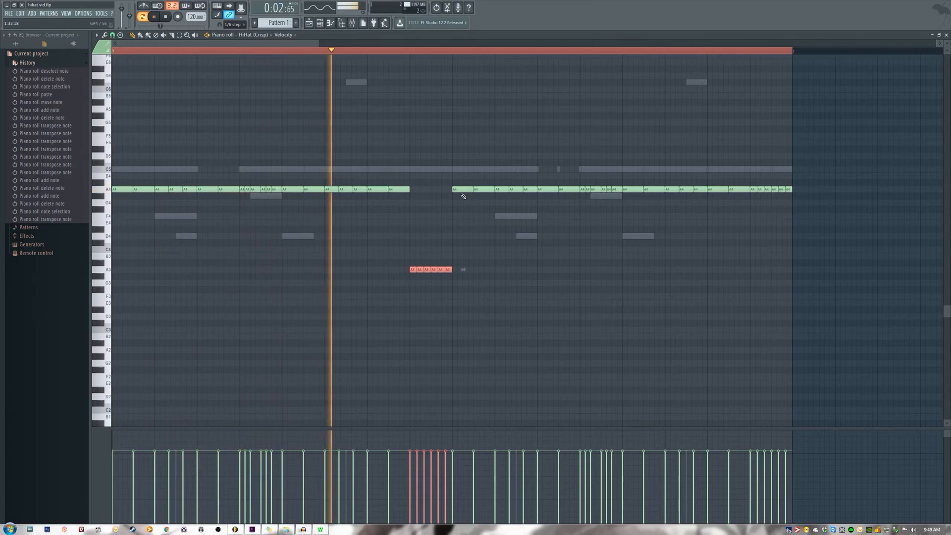
key(ctrl+Up)
key(ctrl+Down)
key(shift+Up)
key(shift+Up)
key(shift+Up)
key(shift+Up)
key(shift+Down)
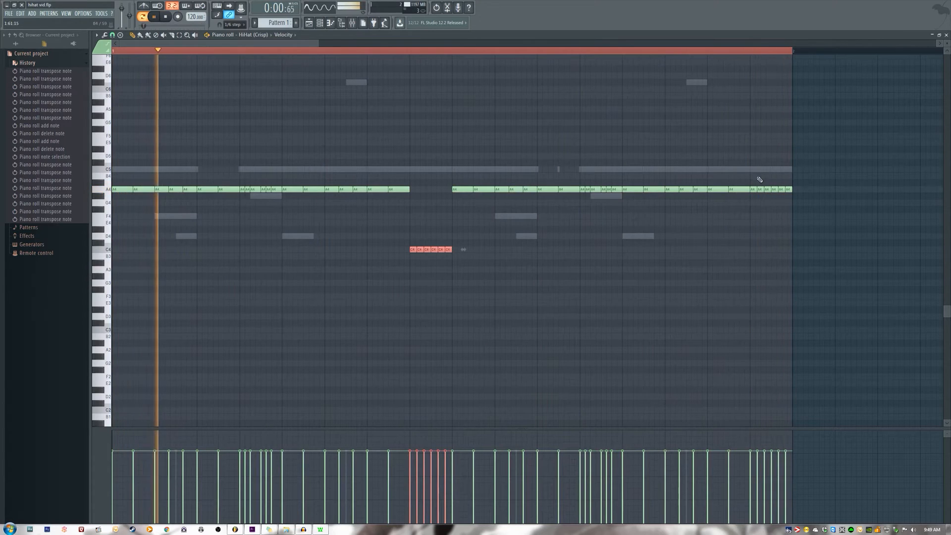
- Transpose the six-note triplet roll at the very end of the pattern down to C4 as well
drag(752, 181, 789, 203)
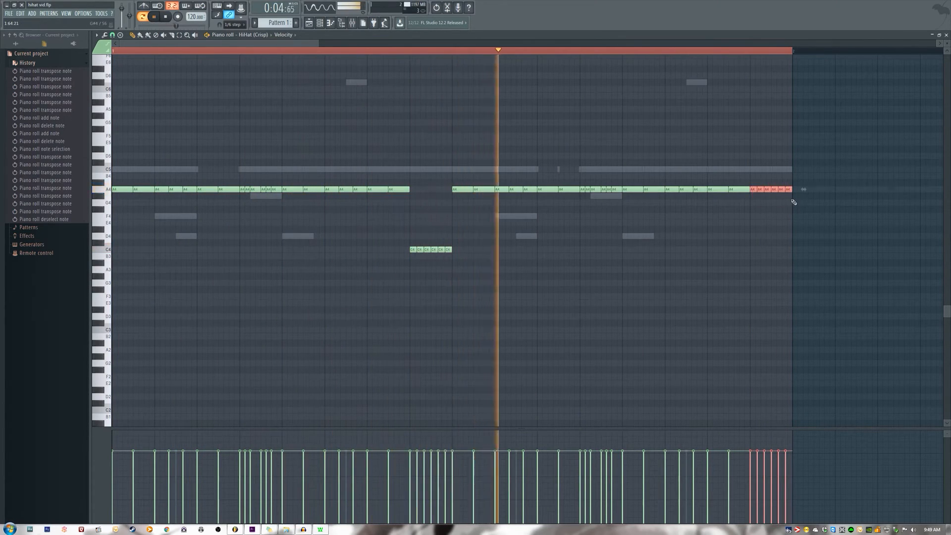
key(ctrl+Down)
key(ctrl+Up)
key(ctrl+Down)
key(Up)
key(Up)
key(Up)
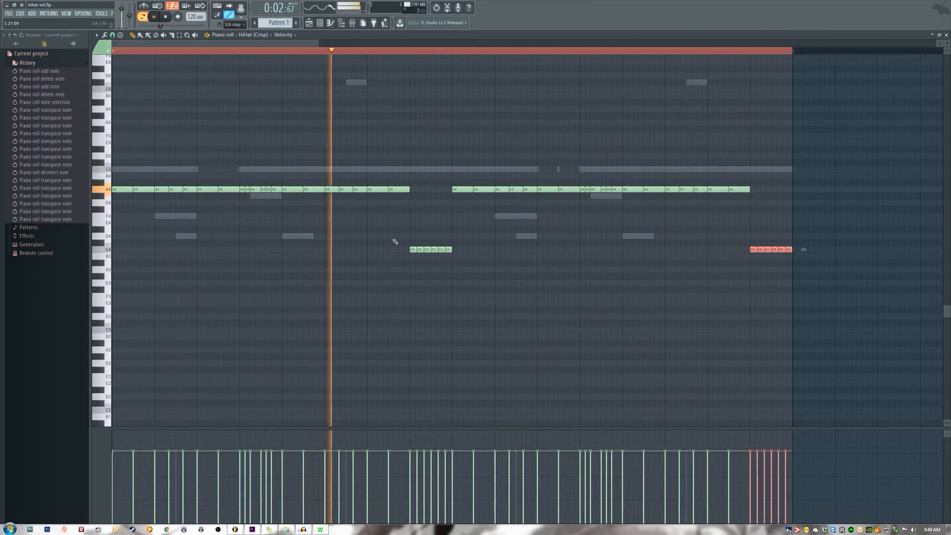
- Select both C4 triplet rolls together and transpose them up three semitones to D#4
drag(396, 236, 849, 263)
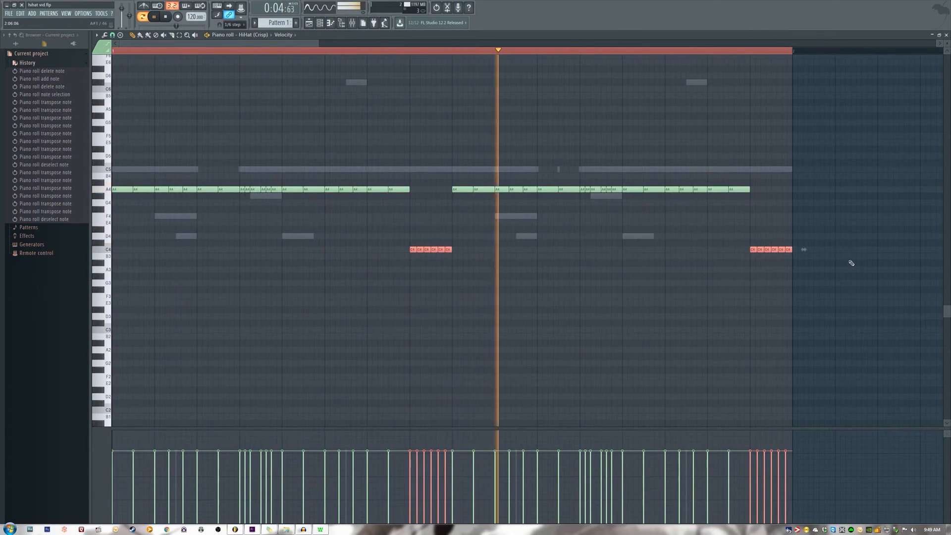
key(Up)
key(Up)
key(Up)
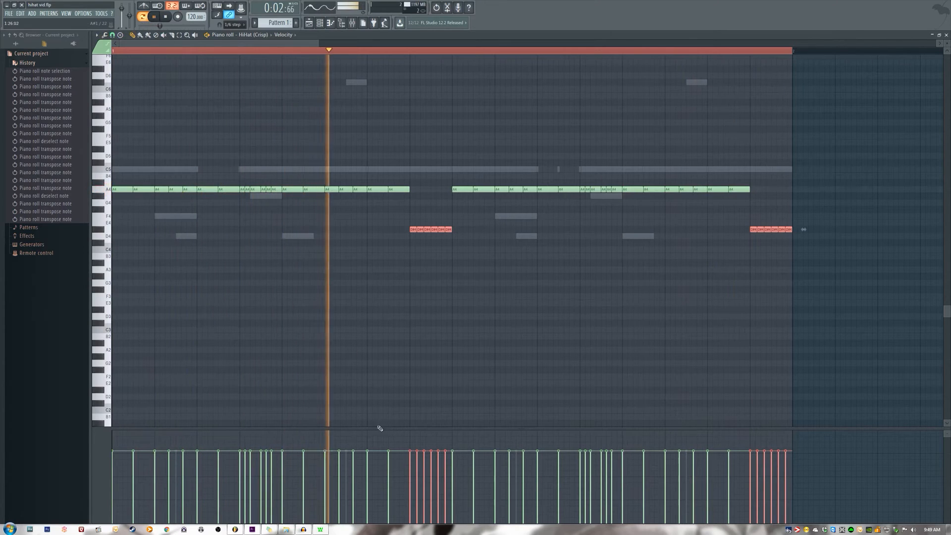
- Shape the velocities of both D#4 triplet rolls into gentle fades that fall from the first note to the last
drag(409, 464, 448, 506)
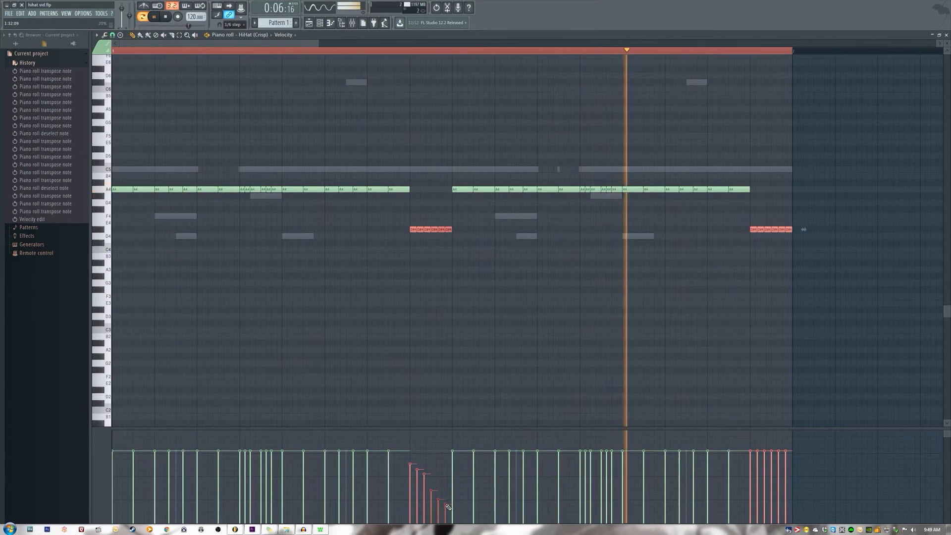
click(410, 457)
drag(413, 453, 447, 506)
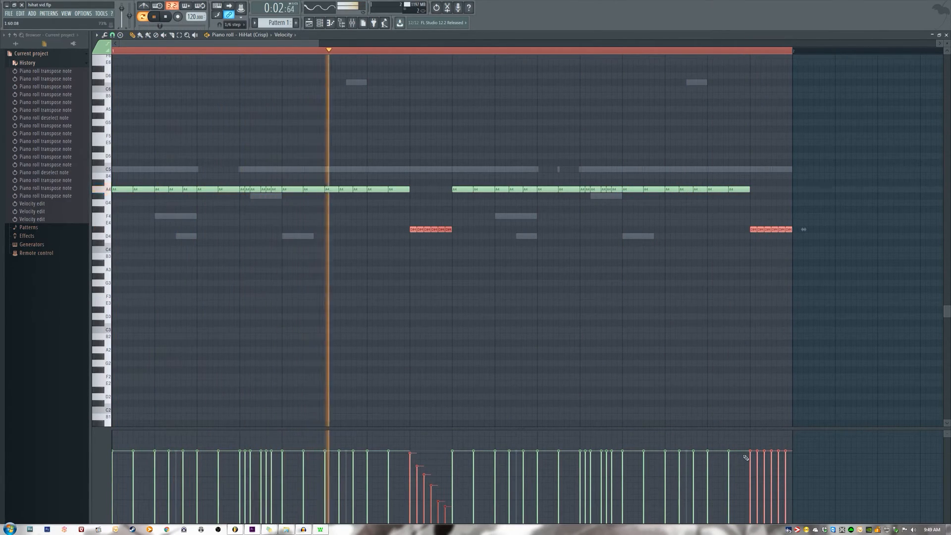
mouse_move(749, 457)
mouse_down()
mouse_move(787, 506)
mouse_move(748, 458)
mouse_move(780, 471)
mouse_move(793, 488)
mouse_move(773, 476)
mouse_move(788, 489)
mouse_up()
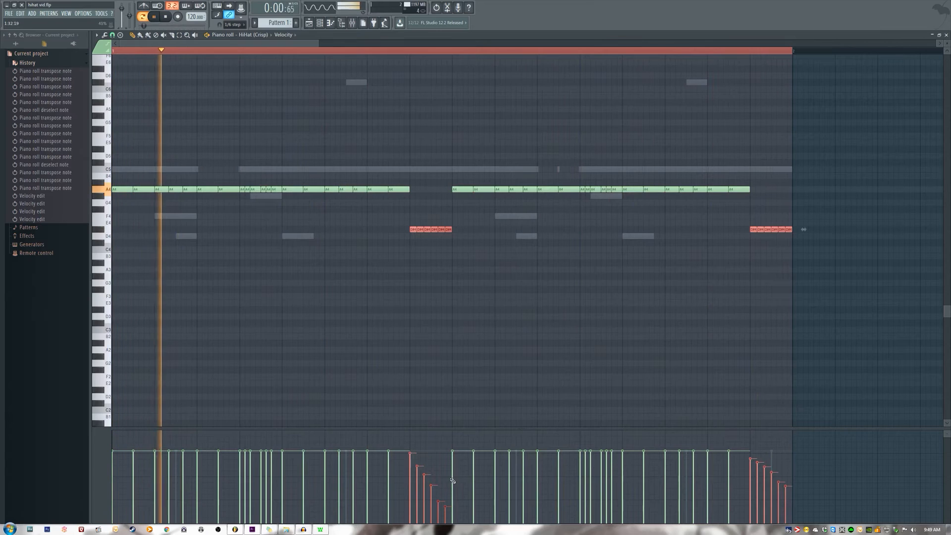
mouse_move(417, 462)
mouse_down()
mouse_move(435, 469)
mouse_move(454, 511)
mouse_move(424, 470)
mouse_up()
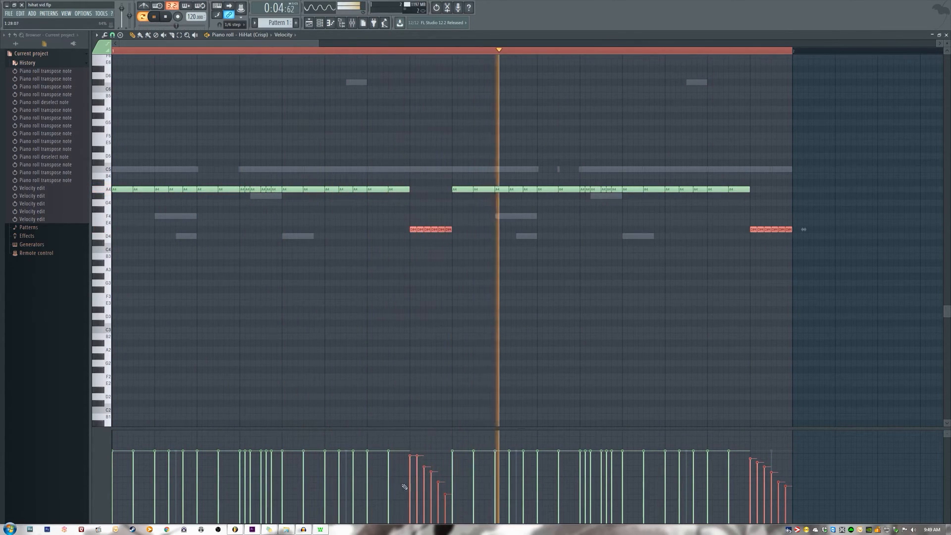
click(419, 467)
click(411, 455)
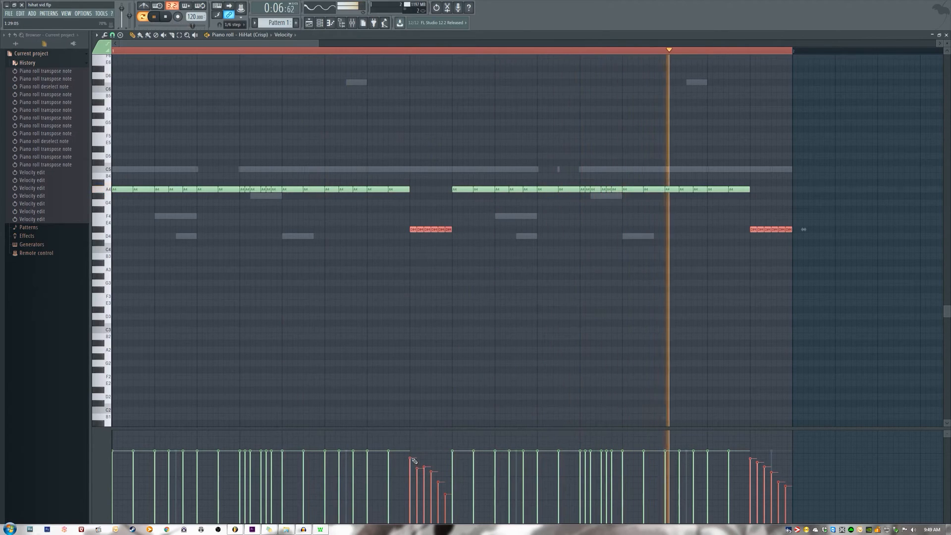
click(421, 469)
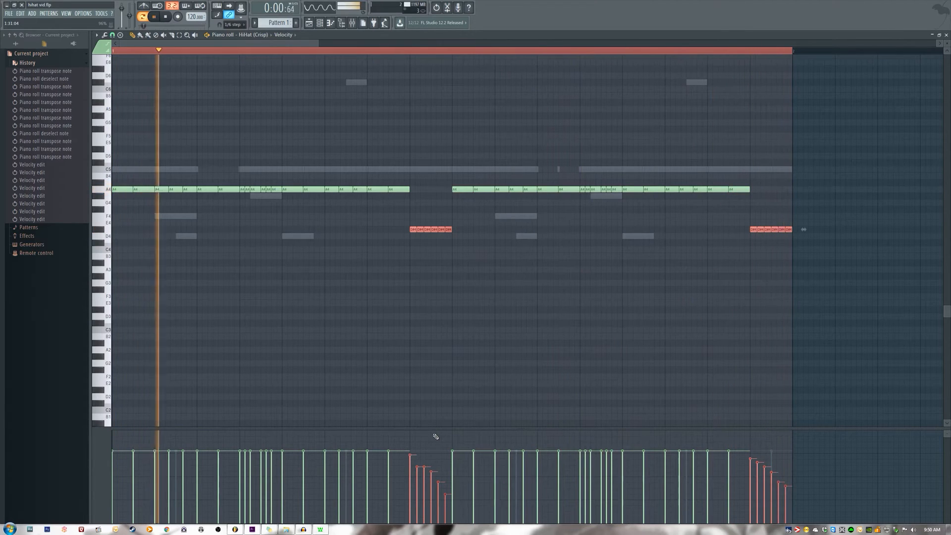
mouse_move(748, 453)
mouse_down()
mouse_move(787, 468)
mouse_move(755, 456)
mouse_up()
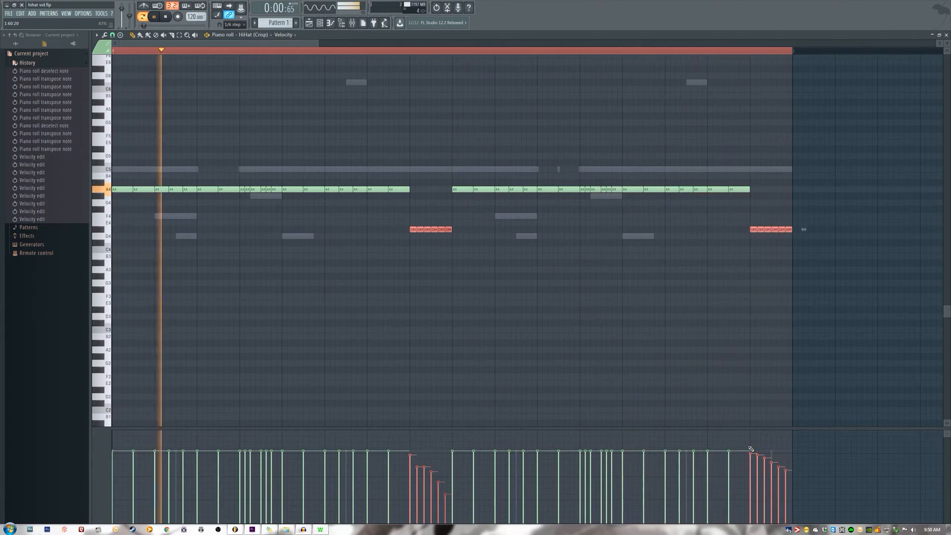
mouse_move(412, 454)
mouse_down()
mouse_move(447, 475)
mouse_move(432, 469)
mouse_up()
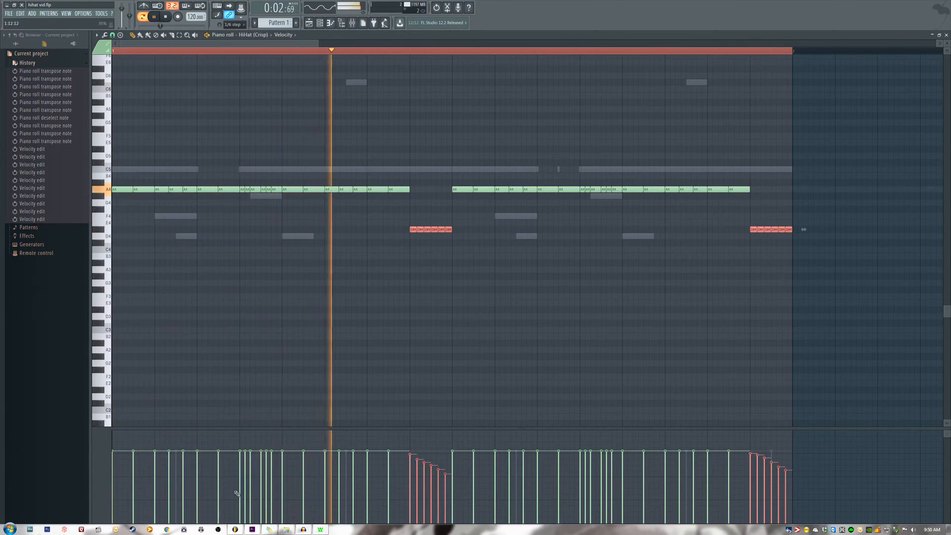
- Deselect the notes and vary the fourth beat's roll velocities, keeping the accent notes near full and the notes between them softer
click(297, 382)
right_click(298, 383)
mouse_move(239, 497)
mouse_down()
mouse_move(252, 472)
mouse_move(272, 485)
mouse_up()
click(262, 477)
click(272, 476)
click(282, 471)
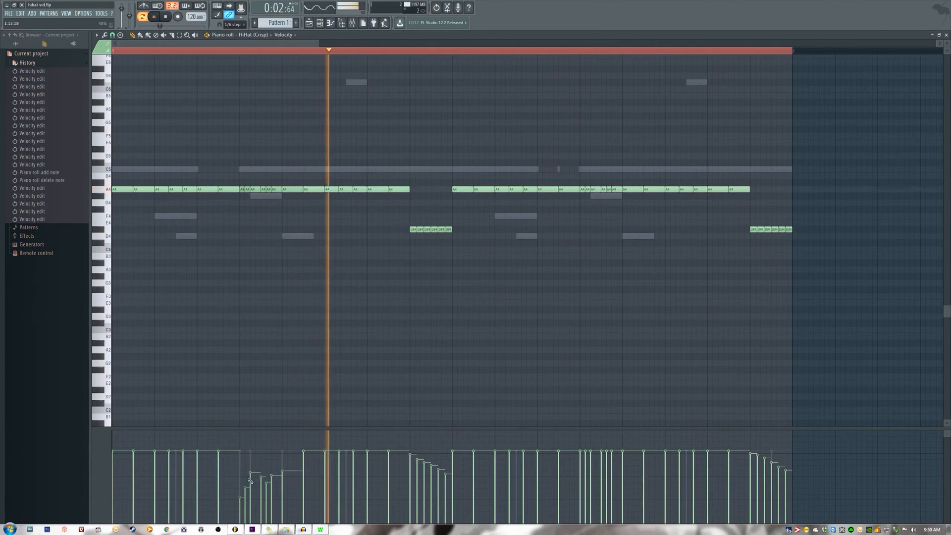
click(282, 453)
click(240, 450)
click(262, 451)
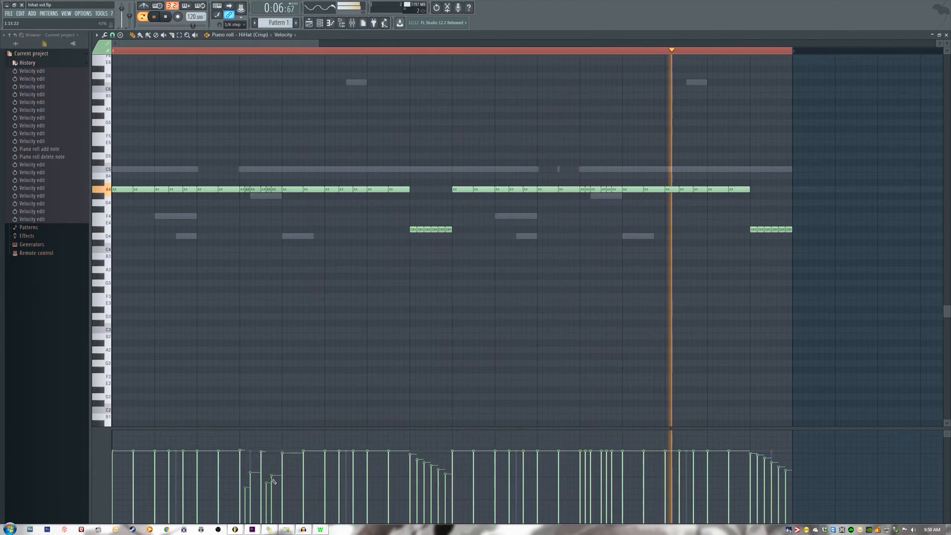
- Lower the velocities of the off-beat hi-hat notes in the sixth, second, third and first beats
click(339, 488)
click(352, 475)
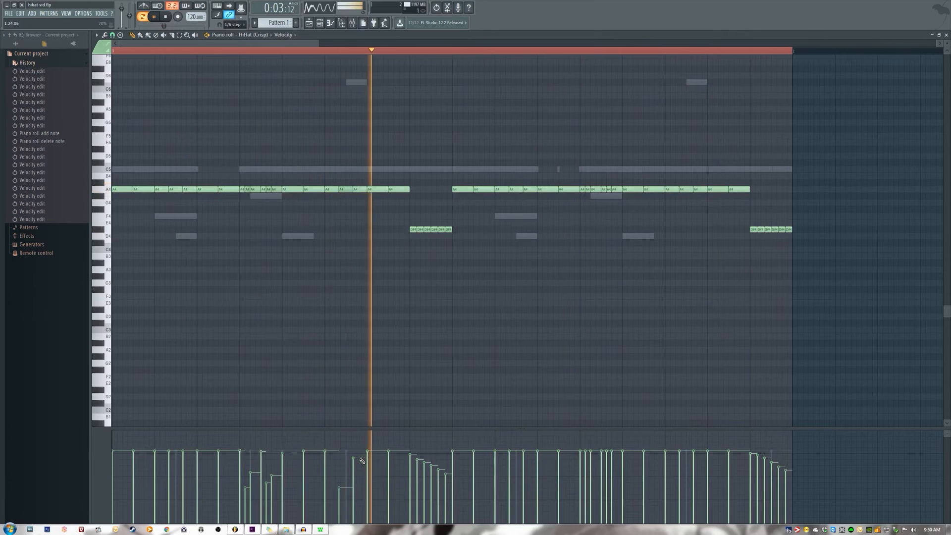
click(169, 492)
click(183, 466)
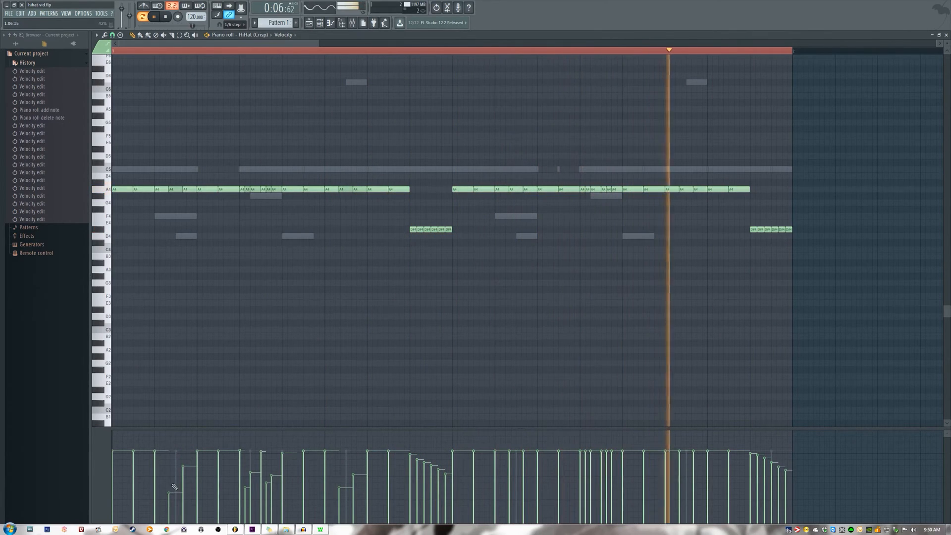
click(218, 474)
click(134, 473)
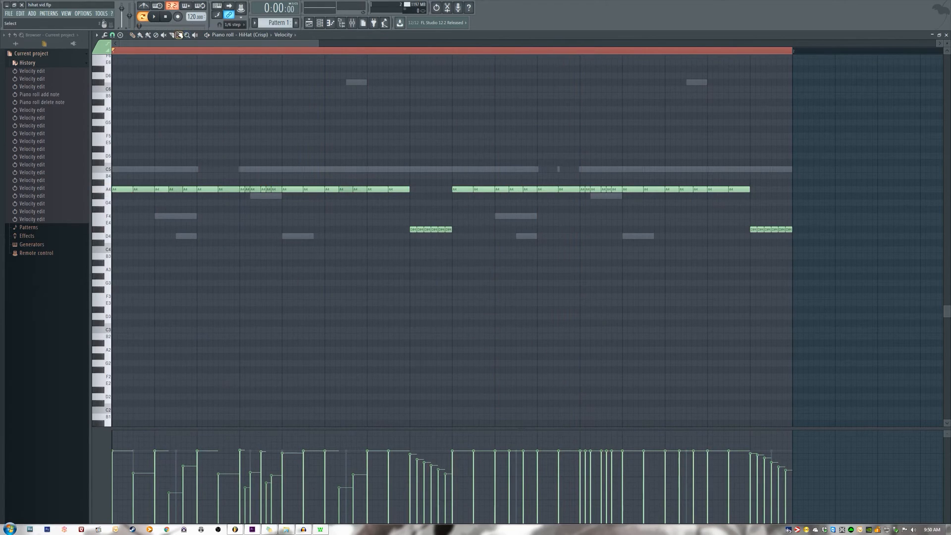
- Replace the second half of the hi-hat pattern with a copy of the first half and its edited velocities
drag(464, 171, 775, 208)
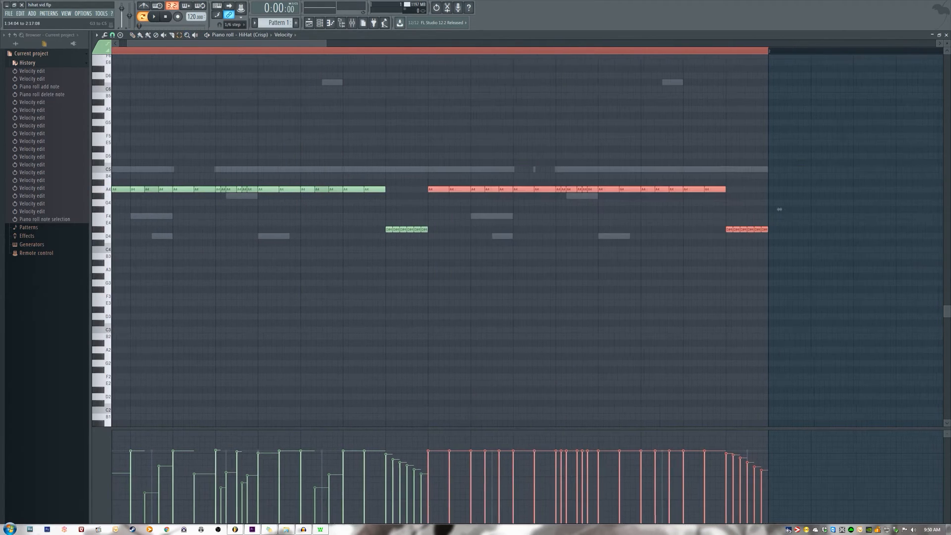
key(Delete)
drag(533, 243, 110, 115)
key(ctrl+v)
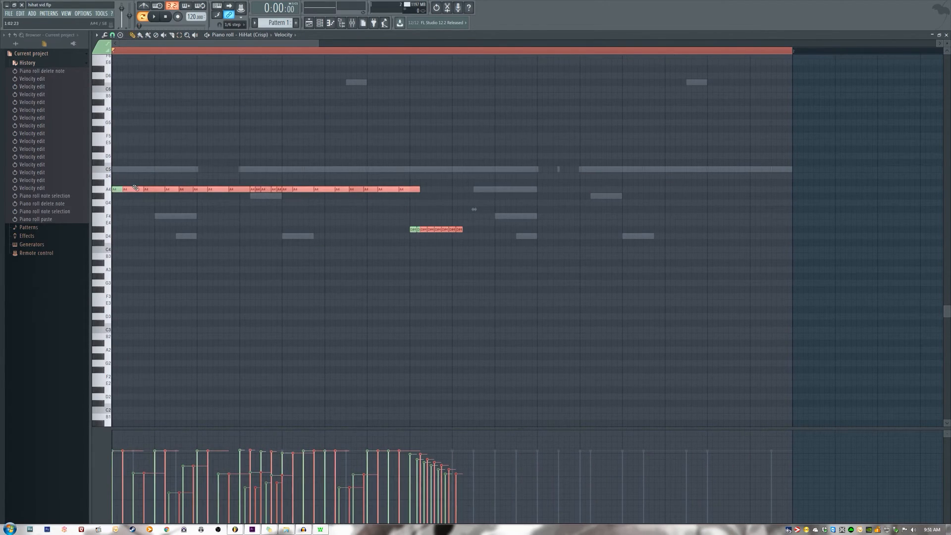
drag(133, 188, 463, 188)
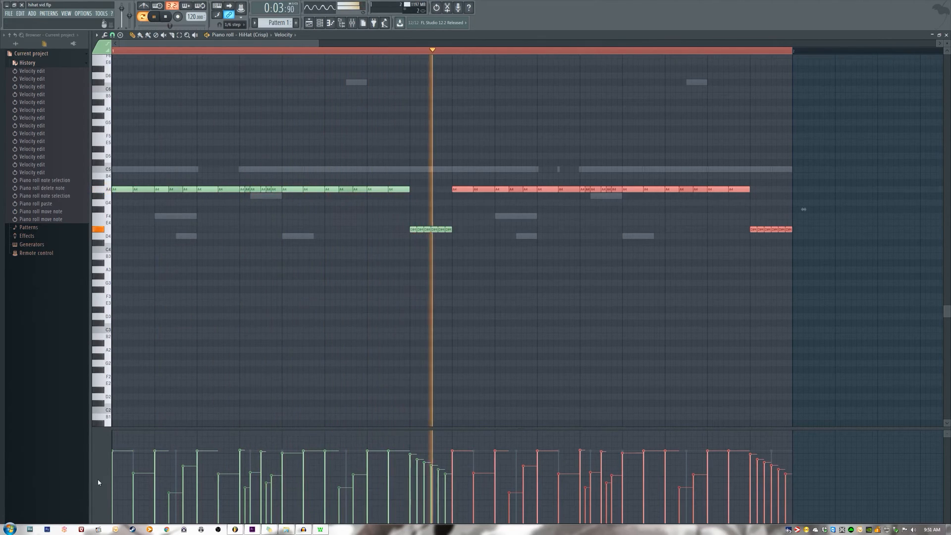
- Switch the note property shown below the piano roll from velocity to note pan
click(95, 466)
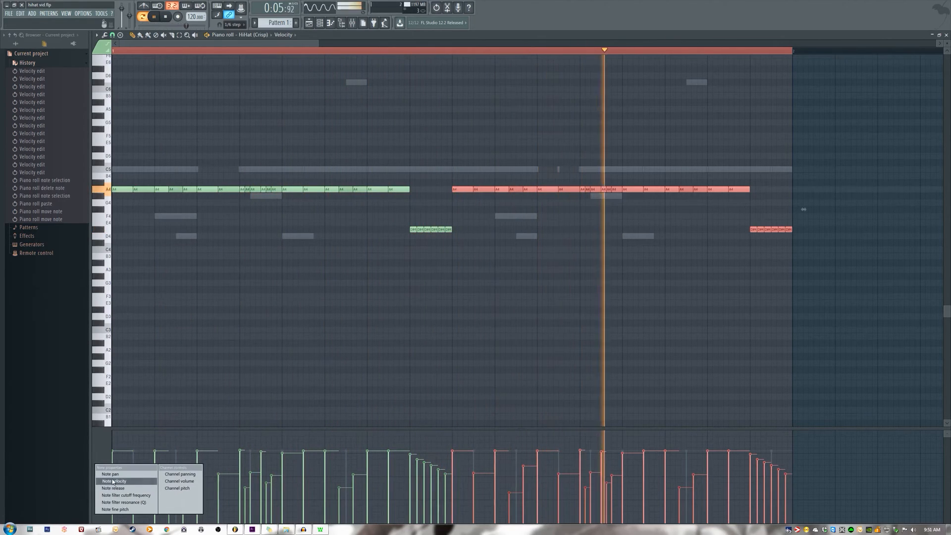
click(108, 441)
right_click(107, 440)
click(99, 463)
right_click(99, 459)
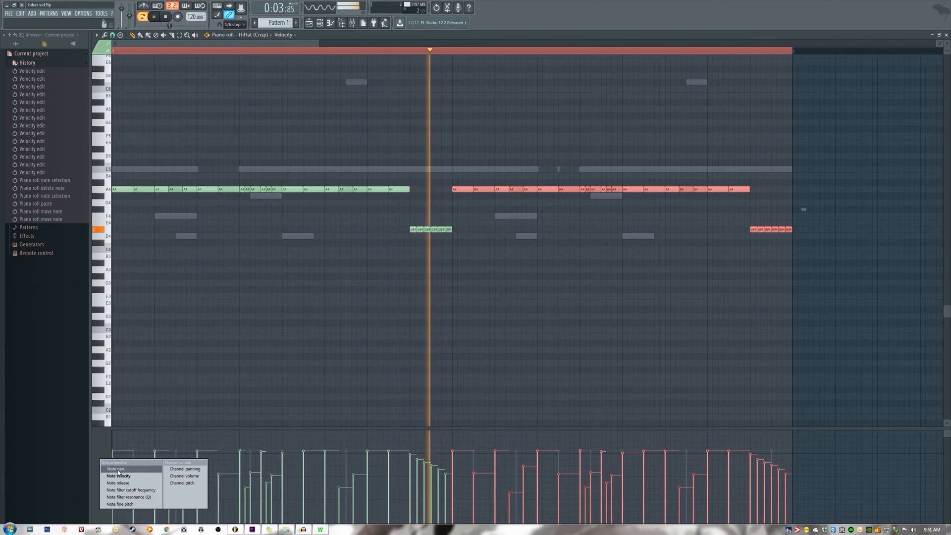
click(118, 470)
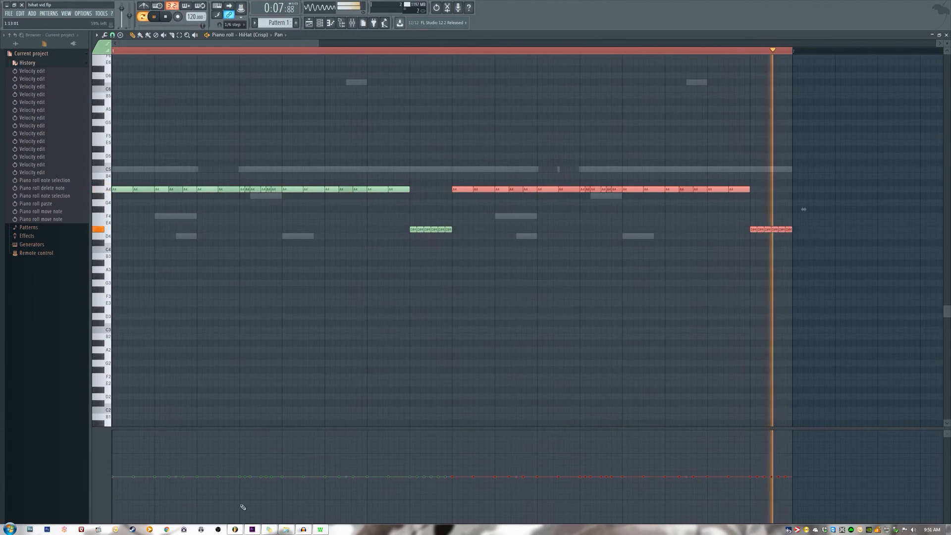
- Deselect the notes and pan the fourth beat's roll progressively from hard left to hard right, ending on the fifth beat's first note
double_click(300, 397)
click(522, 213)
right_click(306, 397)
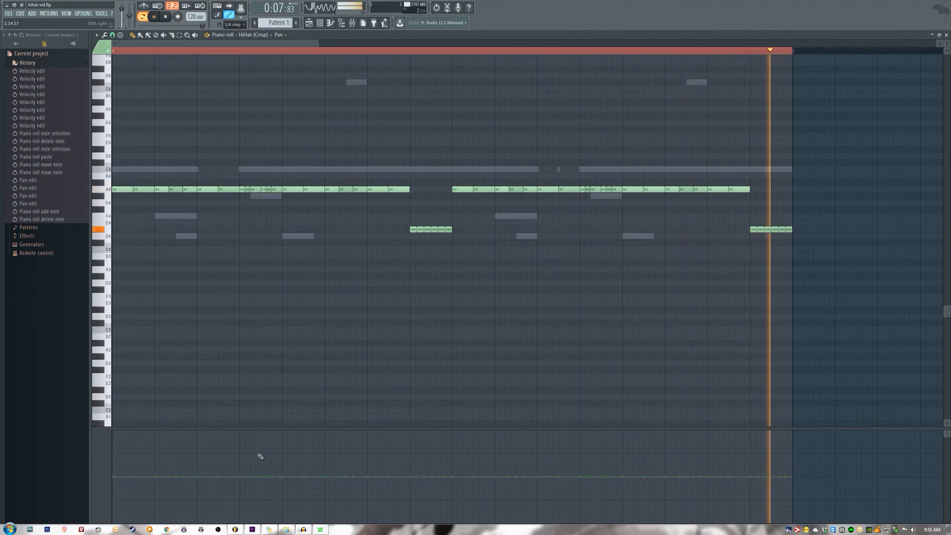
click(245, 507)
click(240, 516)
click(250, 513)
mouse_move(246, 493)
mouse_down()
mouse_move(271, 439)
mouse_move(284, 431)
mouse_up()
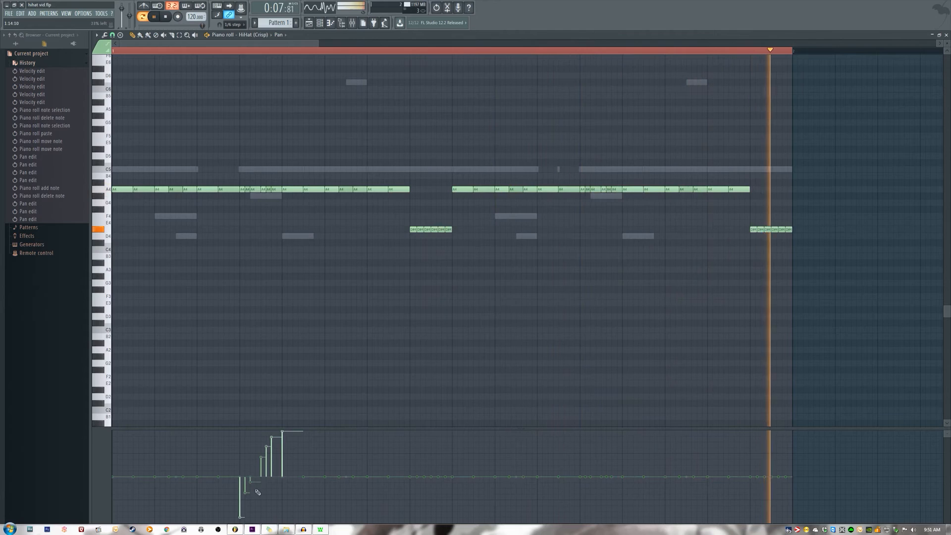
drag(259, 489, 241, 514)
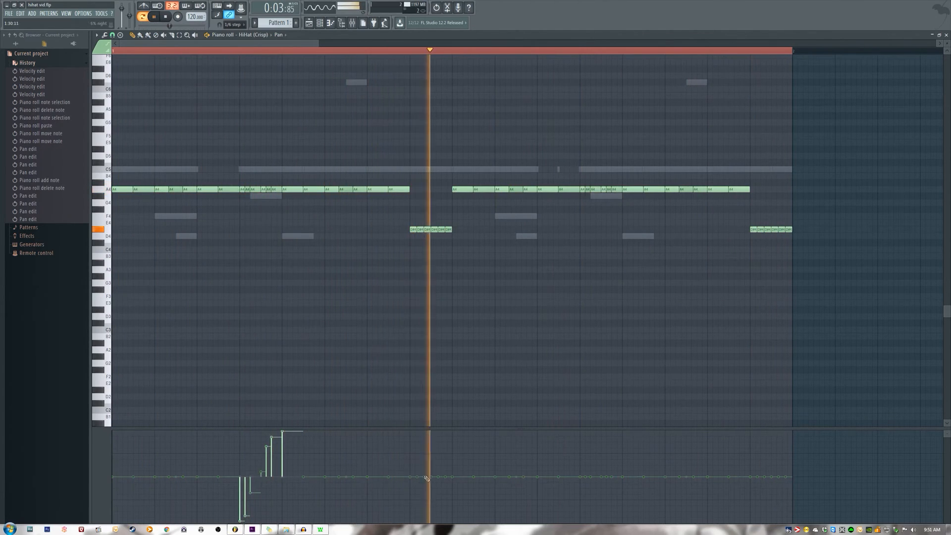
- Pan the eighth beat's six triplet notes from hard left through near centre to hard right
drag(410, 513, 446, 430)
mouse_move(432, 482)
mouse_down()
mouse_move(411, 521)
mouse_move(433, 487)
mouse_up()
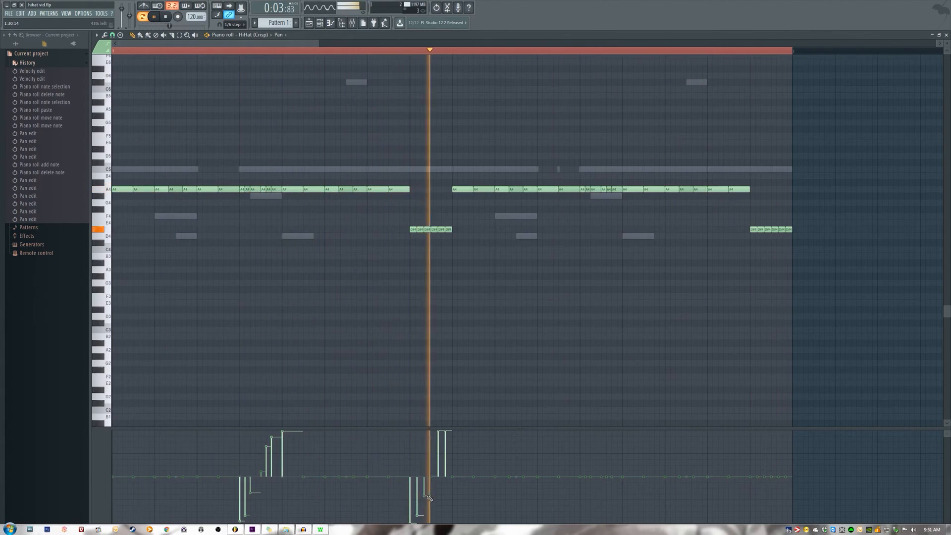
click(431, 469)
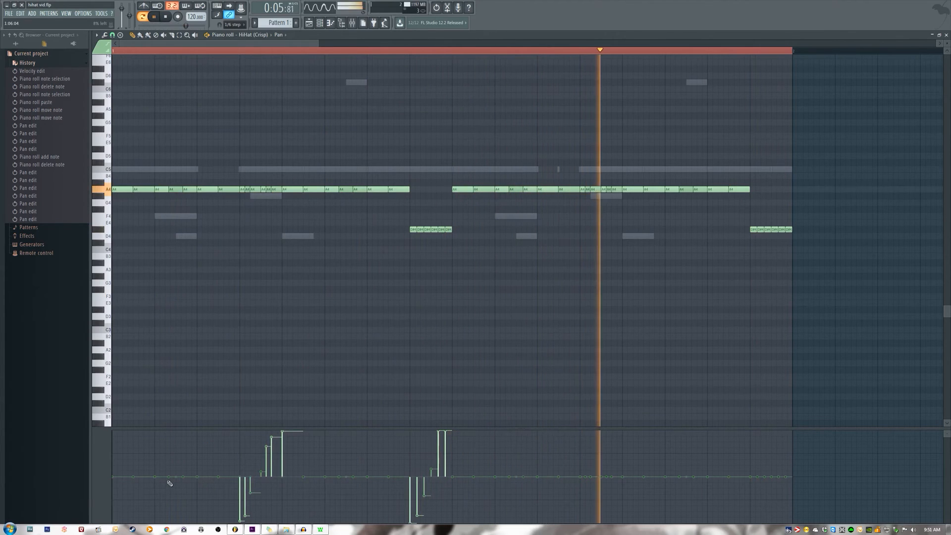
- Pan the second beat's notes progressively from hard left to slightly right, and the third beat's first note hard right
drag(164, 511, 164, 521)
click(170, 507)
click(183, 479)
click(184, 467)
click(196, 431)
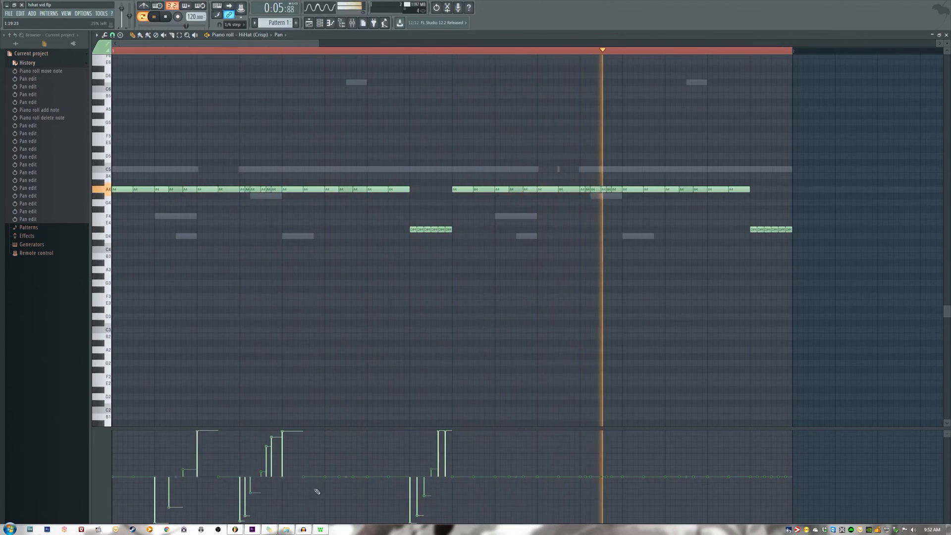
- Pan the sixth beat's notes progressively from hard left toward the right, and the seventh beat's first note hard right
click(325, 512)
click(324, 516)
click(339, 488)
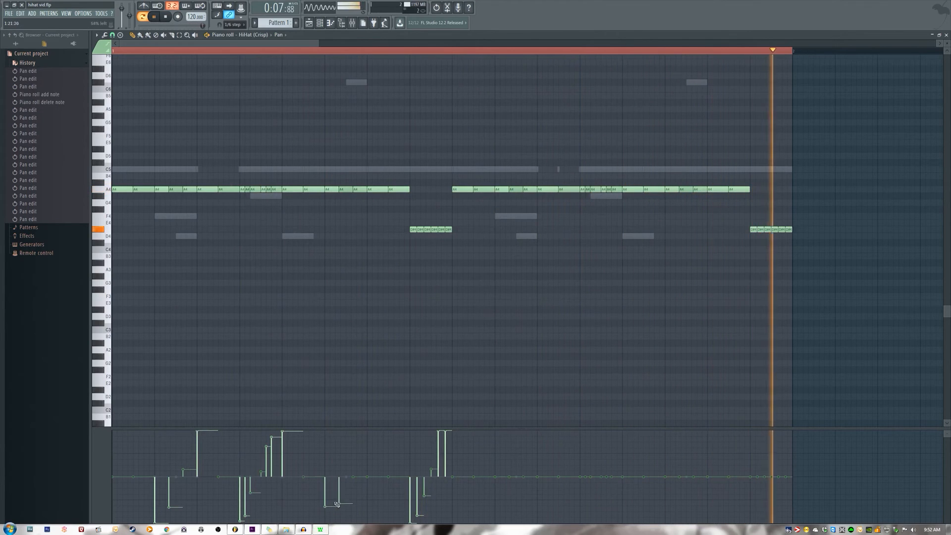
click(353, 458)
click(367, 430)
drag(325, 513, 339, 491)
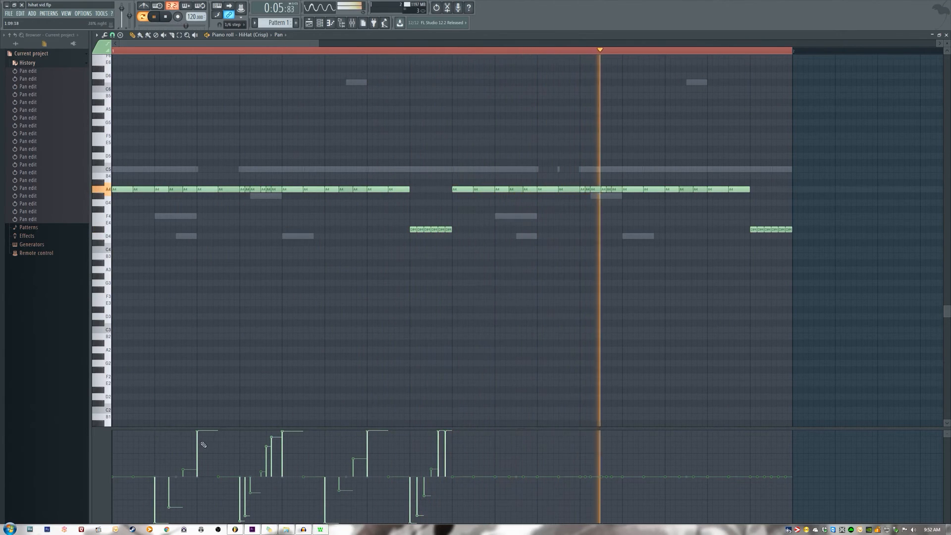
- Replace the hi-hat notes in the second half of the pattern with a copy of the panned first half, and deselect the notes
key(space)
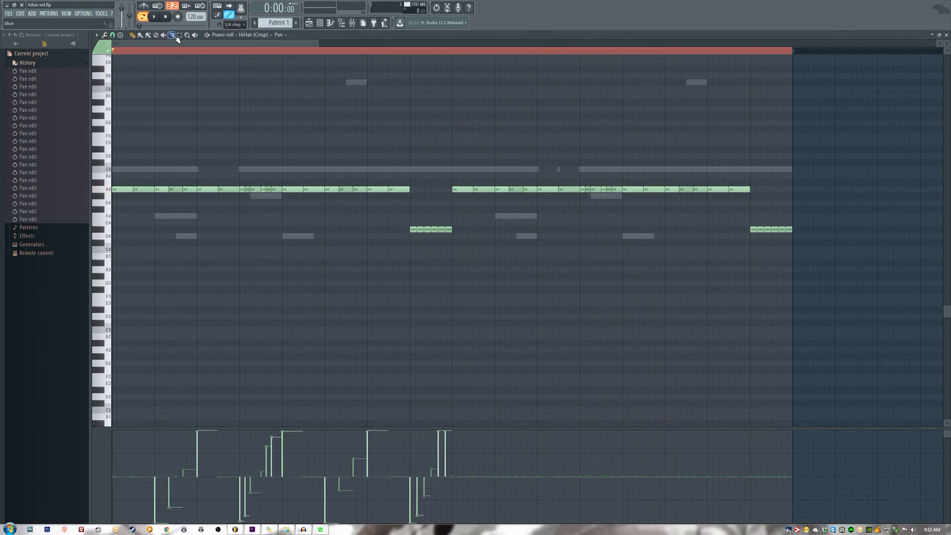
drag(505, 188, 910, 322)
drag(603, 301, 105, 123)
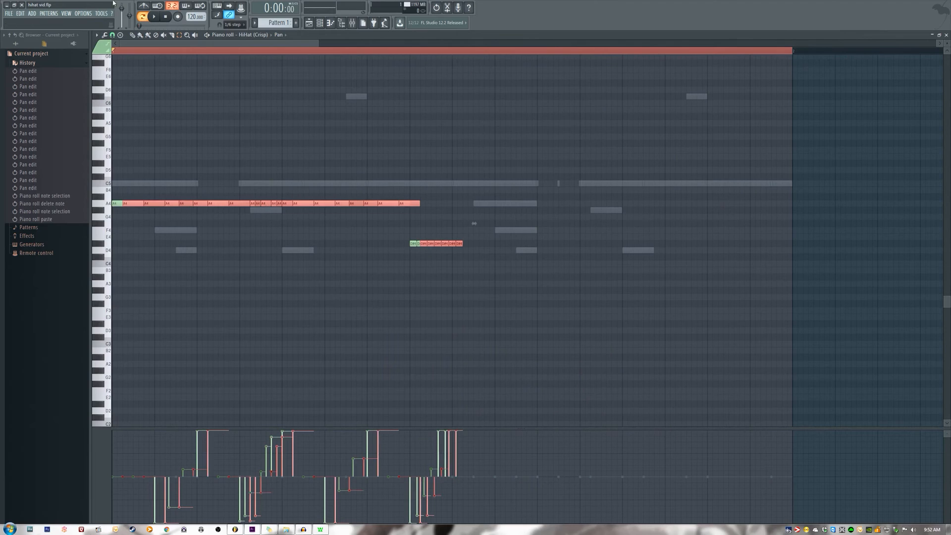
drag(133, 203, 463, 198)
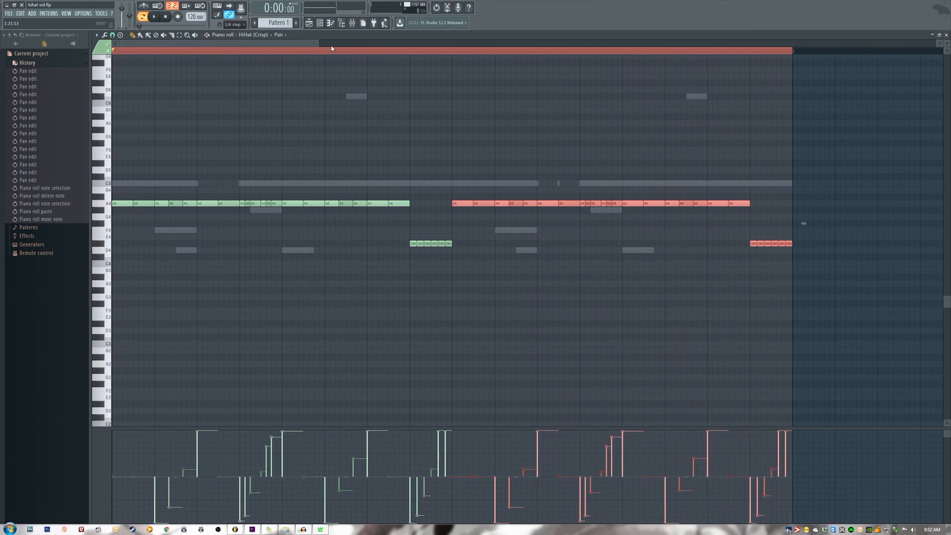
drag(374, 43, 66, 52)
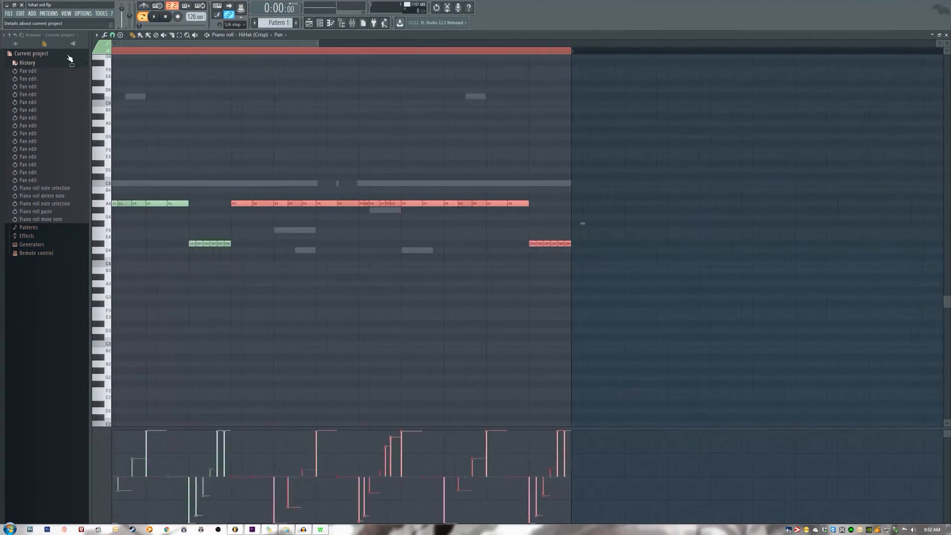
ctrl+click(241, 52)
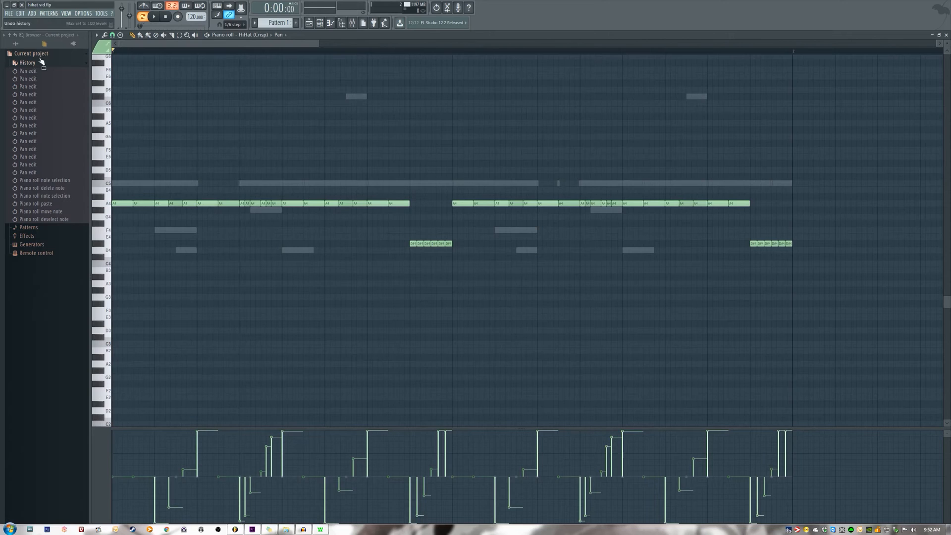
drag(290, 46, 241, 49)
- Save the hi-hat score as a new numbered "tinny" .fsc file in the Scores folder
click(97, 36)
mouse_move(102, 45)
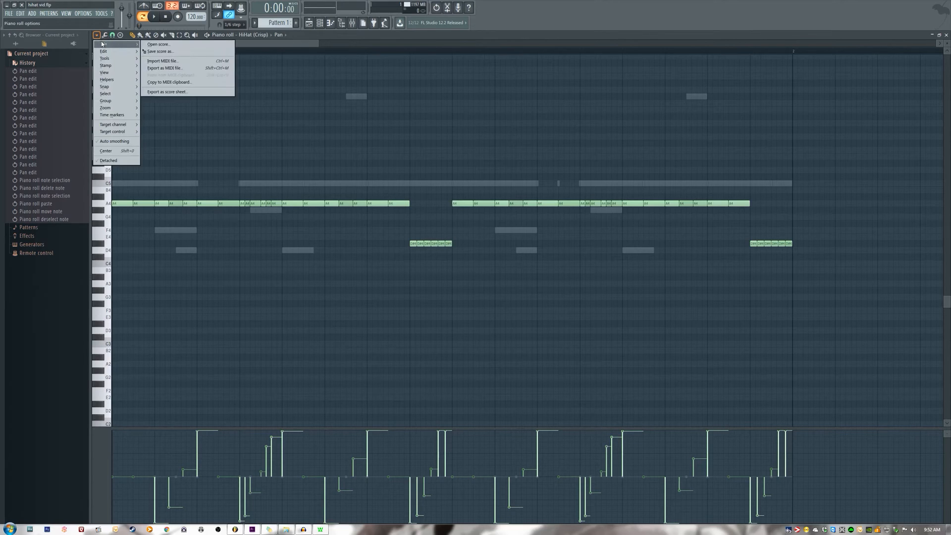
click(177, 54)
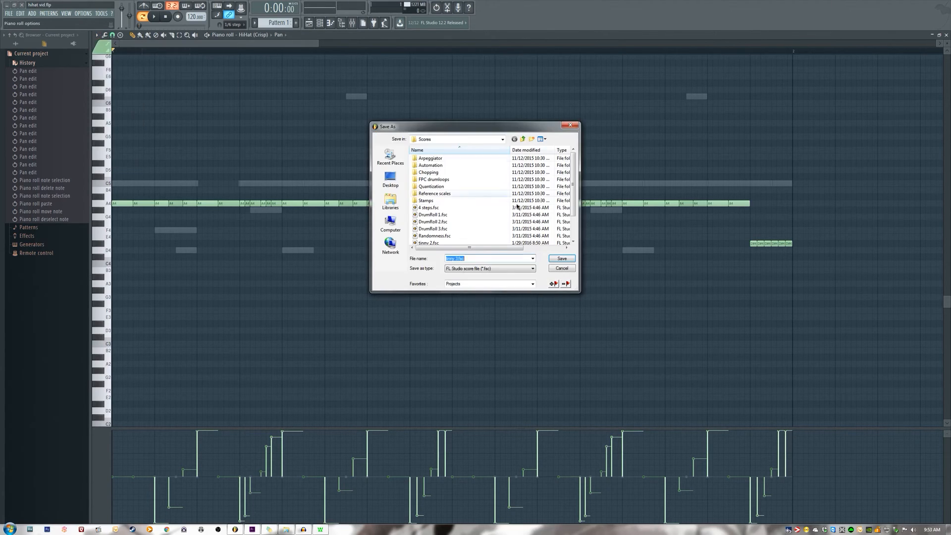
click(431, 228)
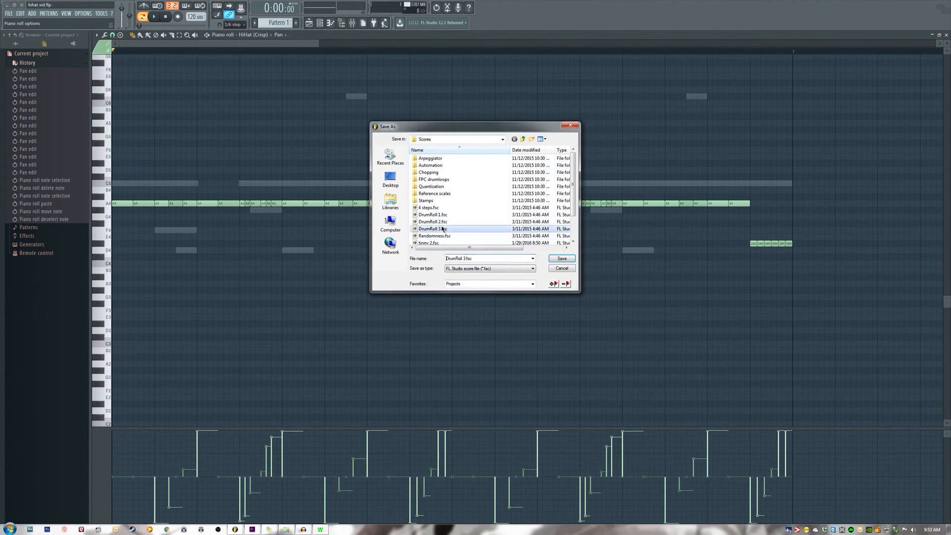
scroll(431, 228, down, 2)
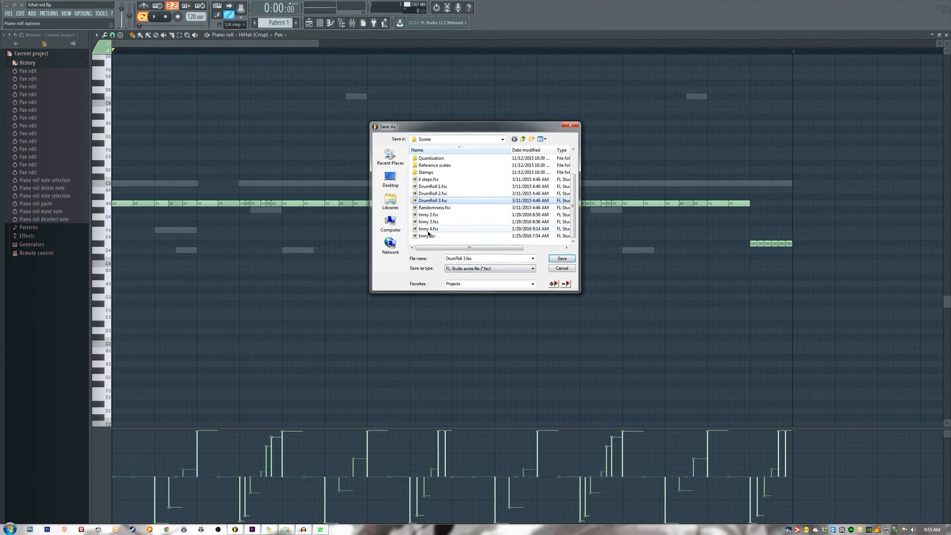
click(429, 229)
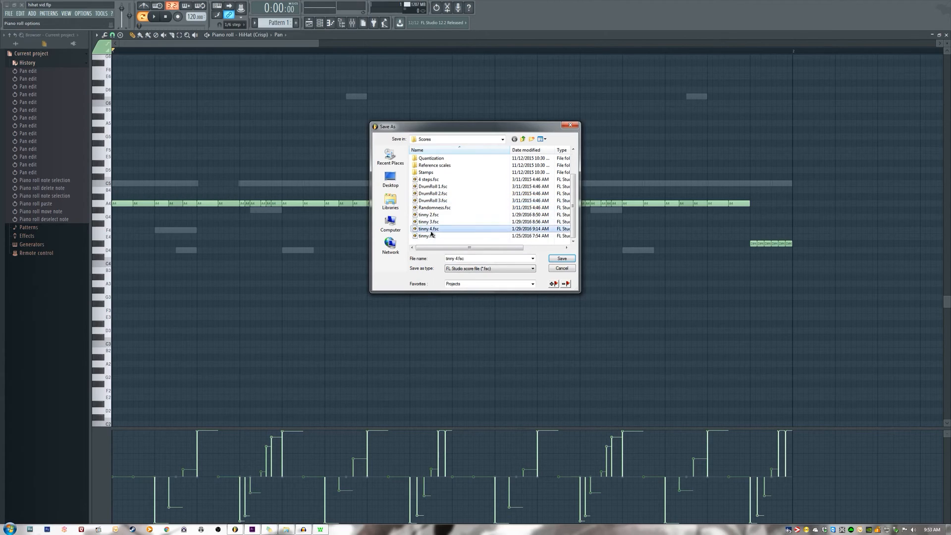
double_click(458, 258)
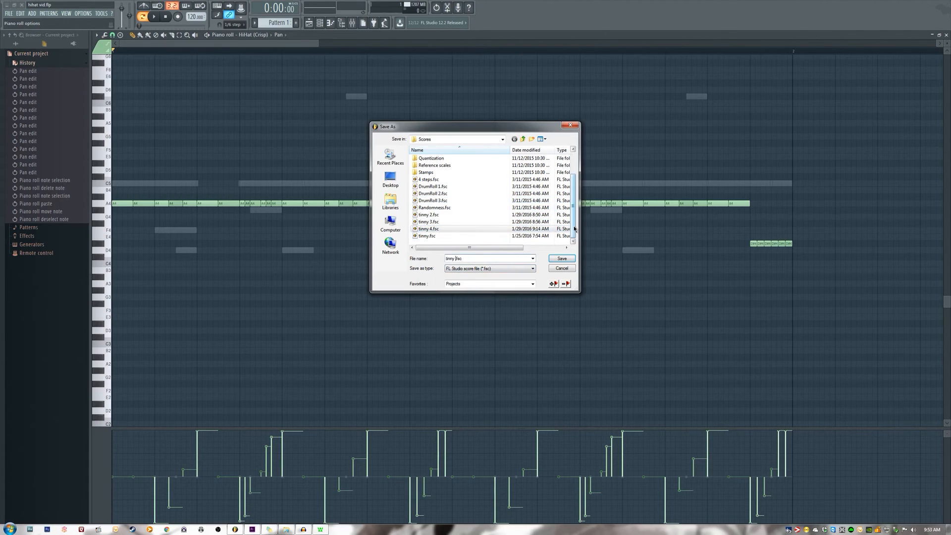
key(Return)
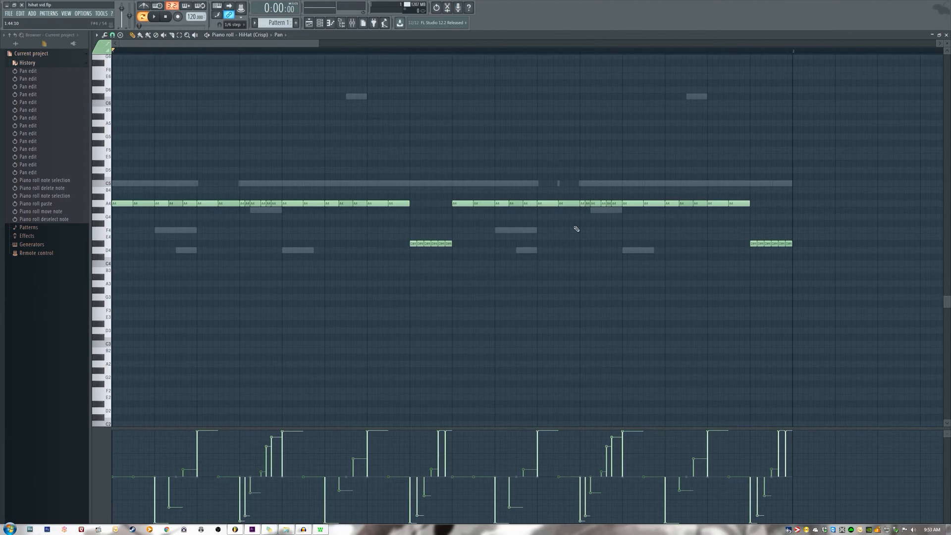
- Play the pattern with the channel rack showing and mute the HiHat (Crisp) channel
click(946, 36)
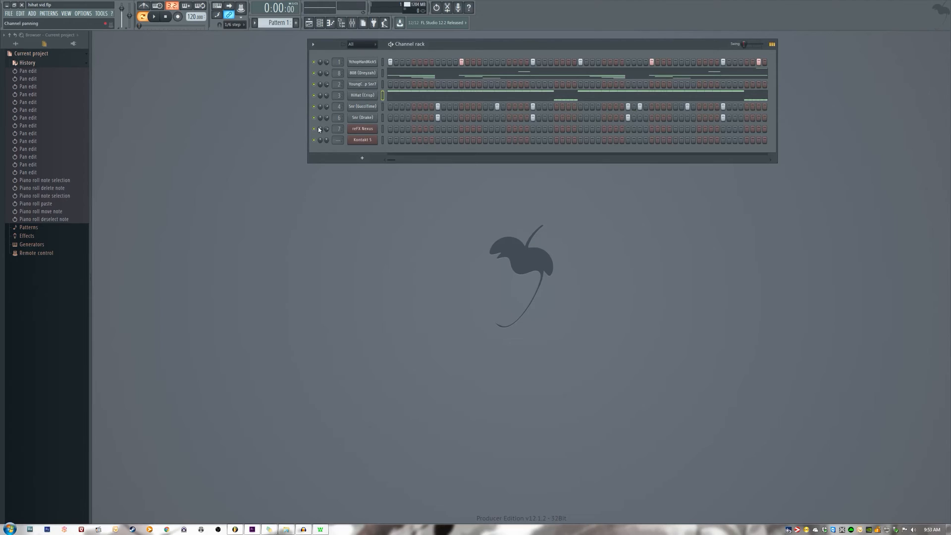
click(316, 97)
click(316, 96)
key(space)
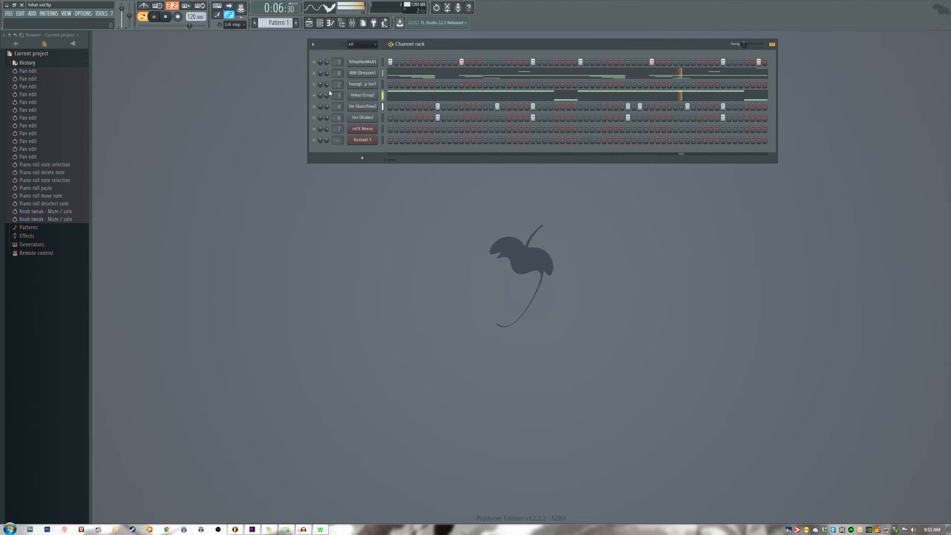
click(314, 95)
key(space)
- Move the Kontakt 5 plugin window clear of the channel rack and open the Kontakt 5 channel's piano roll
click(368, 141)
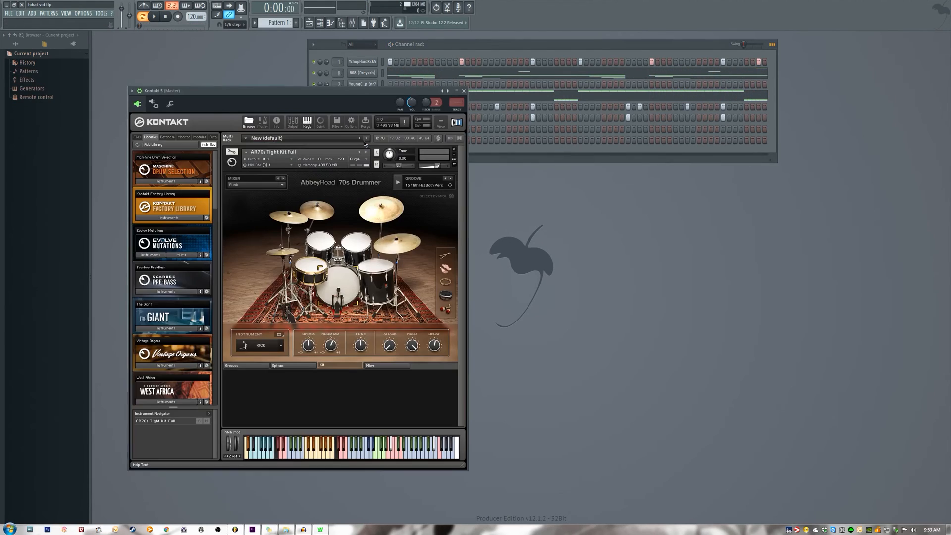
drag(293, 94, 438, 190)
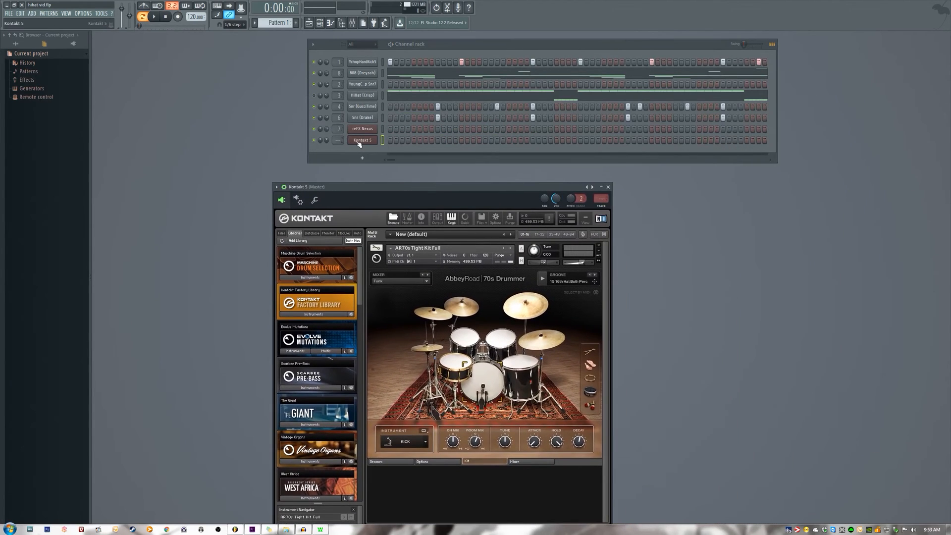
click(360, 141)
click(360, 141)
right_click(360, 141)
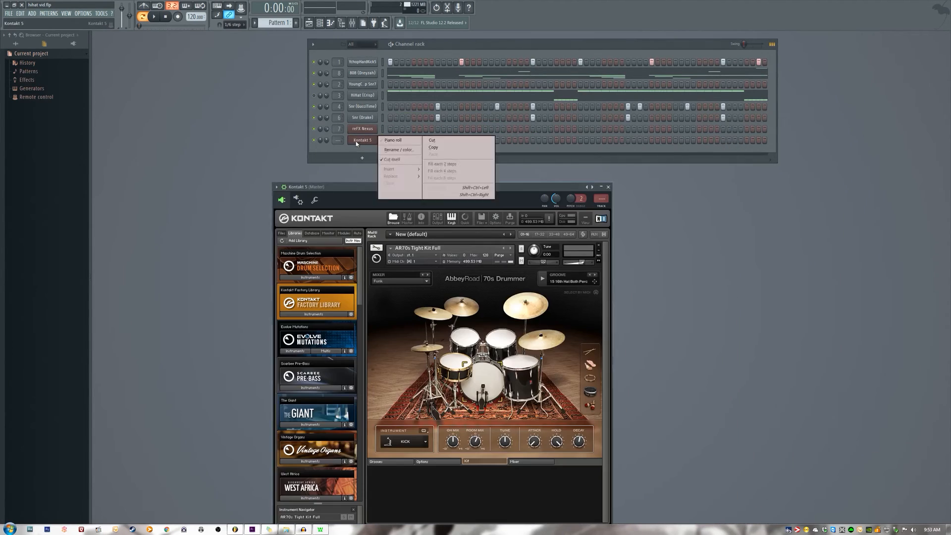
click(386, 140)
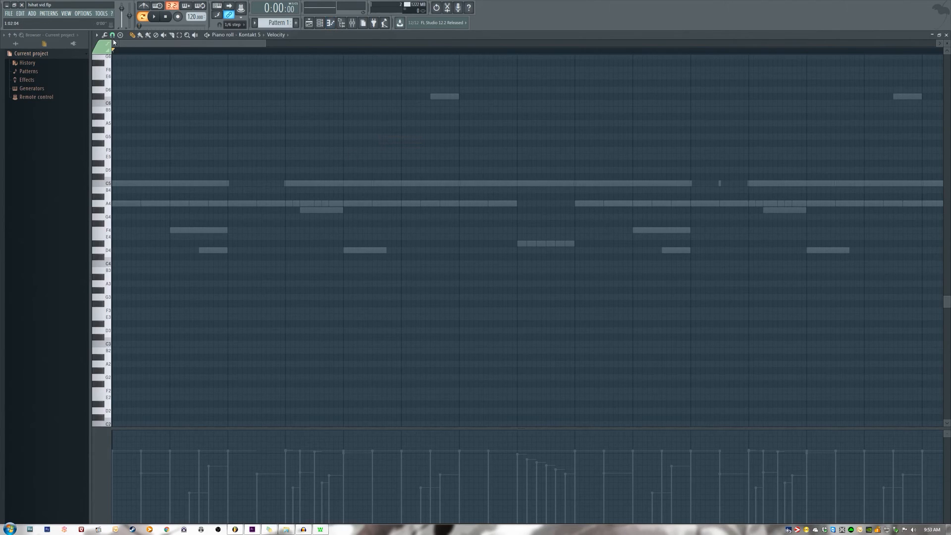
- Load the saved score tinny 3.fsc into the Kontakt 5 piano roll and fit the whole pattern in view
click(97, 35)
mouse_move(120, 46)
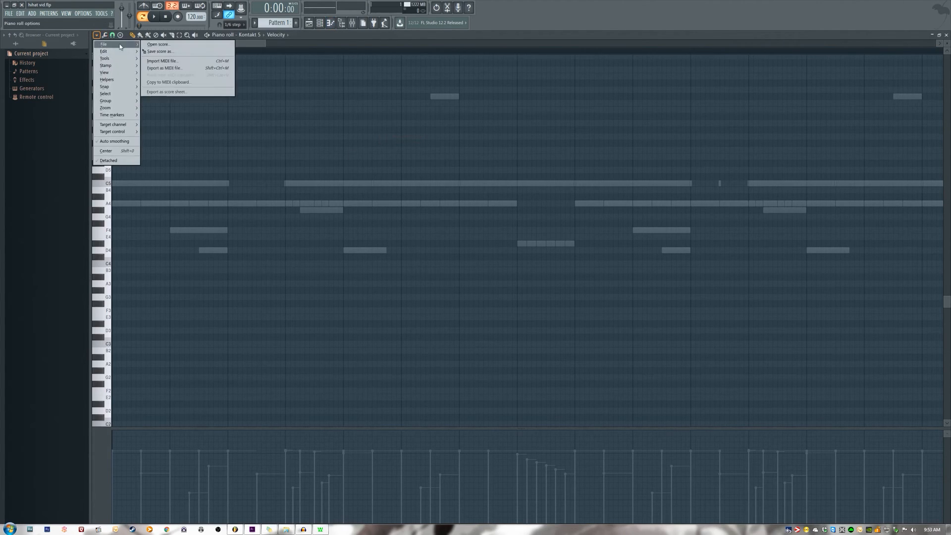
click(158, 44)
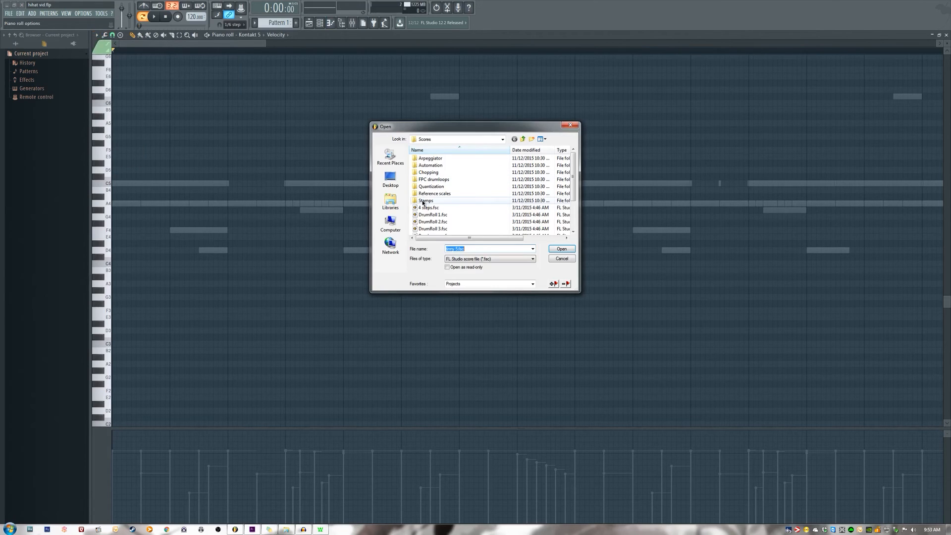
click(428, 215)
scroll(430, 216, down, 2)
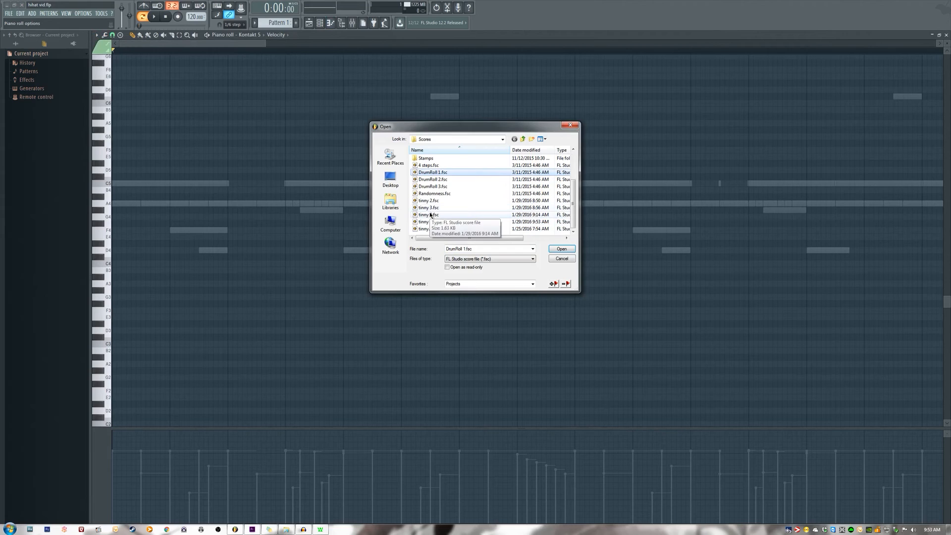
double_click(429, 209)
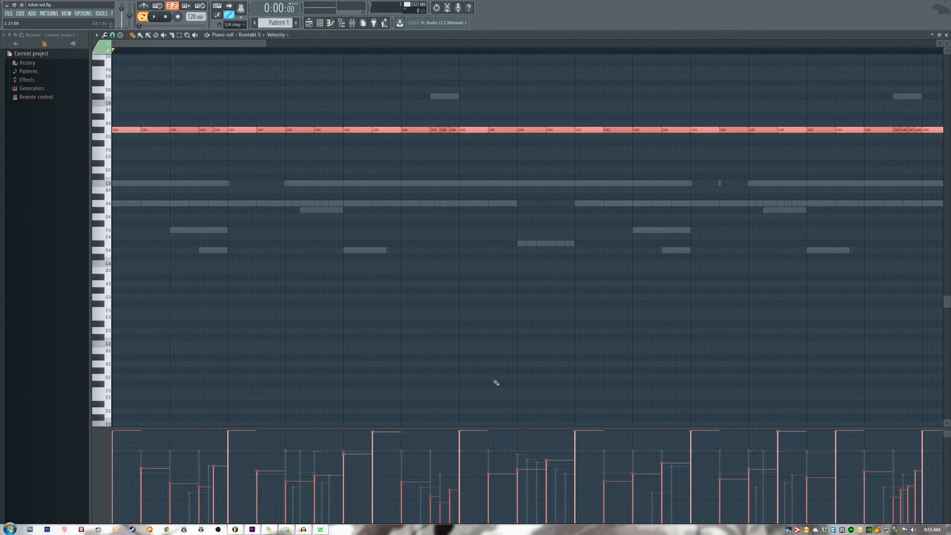
drag(266, 44, 578, 130)
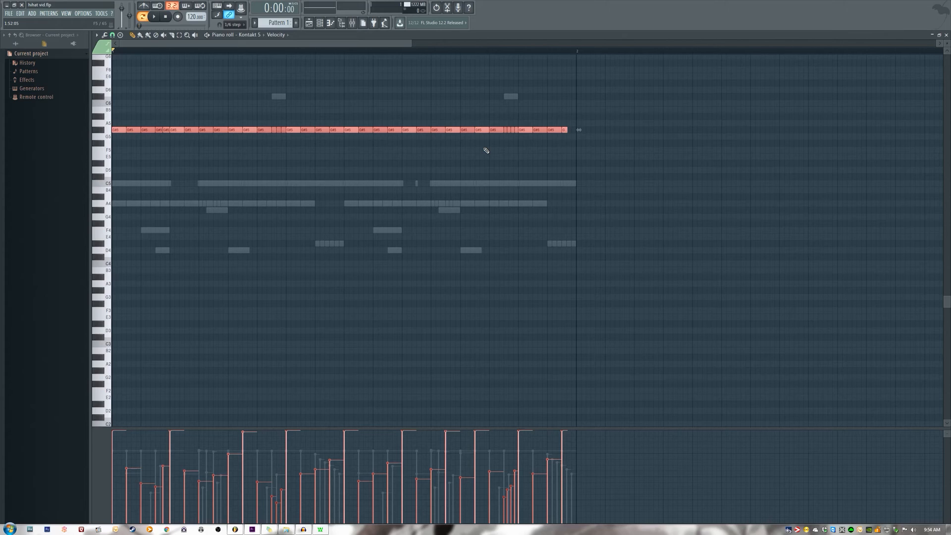
- Play the loaded score and try adjusting the note lengths from the end of the last note
key(space)
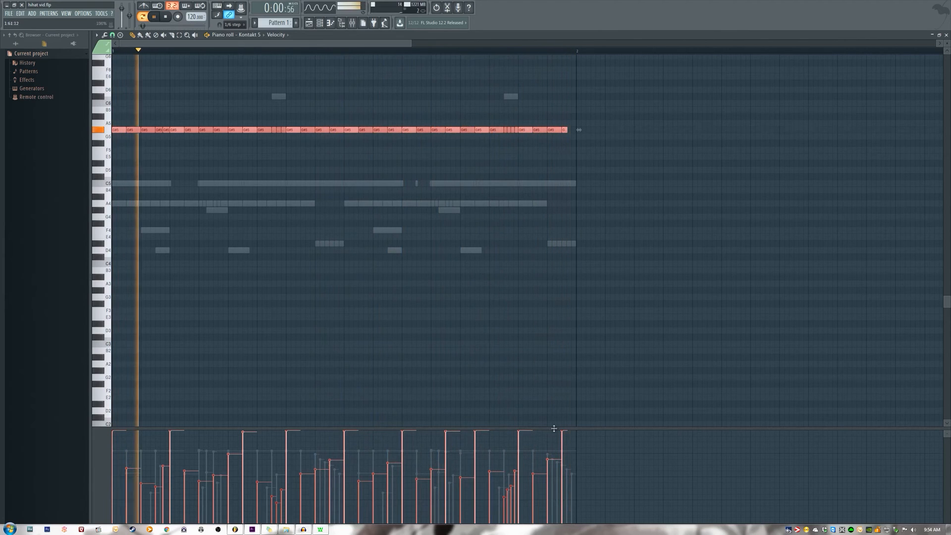
drag(567, 131, 567, 132)
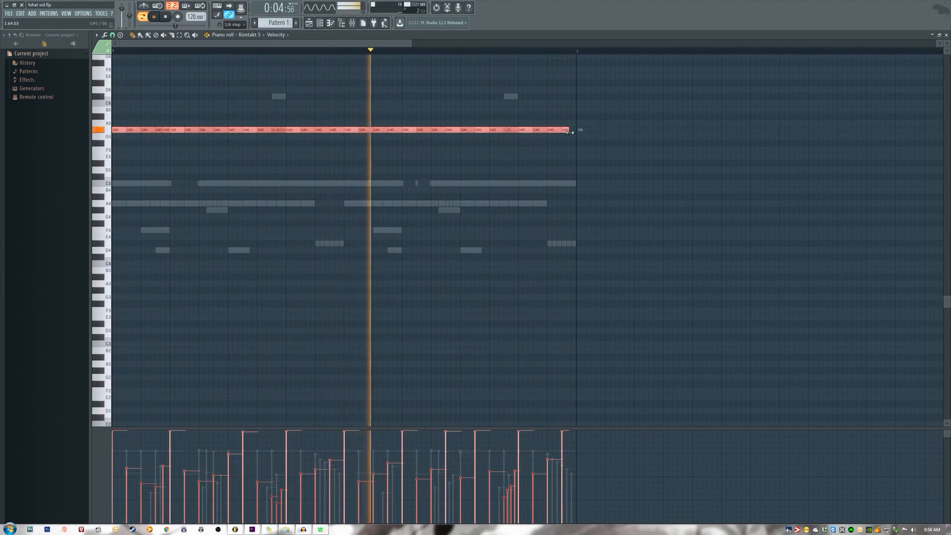
key(space)
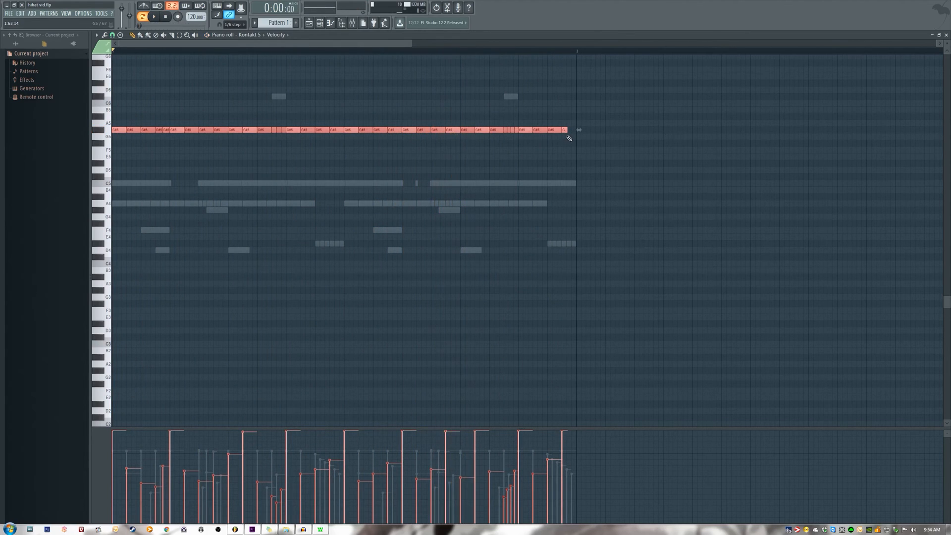
drag(568, 131, 565, 131)
drag(338, 44, 248, 52)
- Delete the second, third, seventh and ninth notes of the loaded score, auditioning the pattern between removals
right_click(133, 130)
right_click(147, 130)
key(space)
right_click(177, 129)
key(space)
click(173, 129)
key(space)
right_click(191, 130)
key(space)
right_click(220, 130)
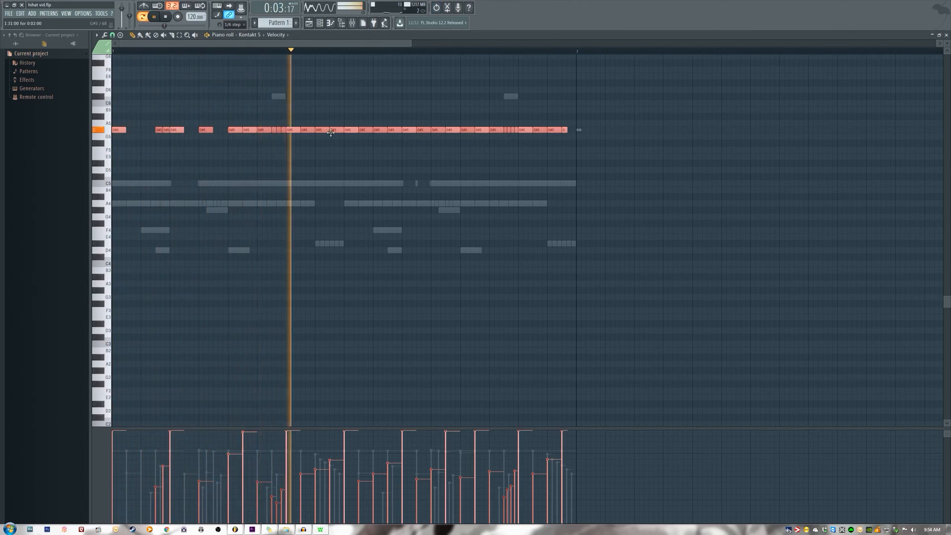
- Audition the thinned-out pattern and delete all of the Kontakt 5 notes in its second half
key(space)
key(space)
key(space)
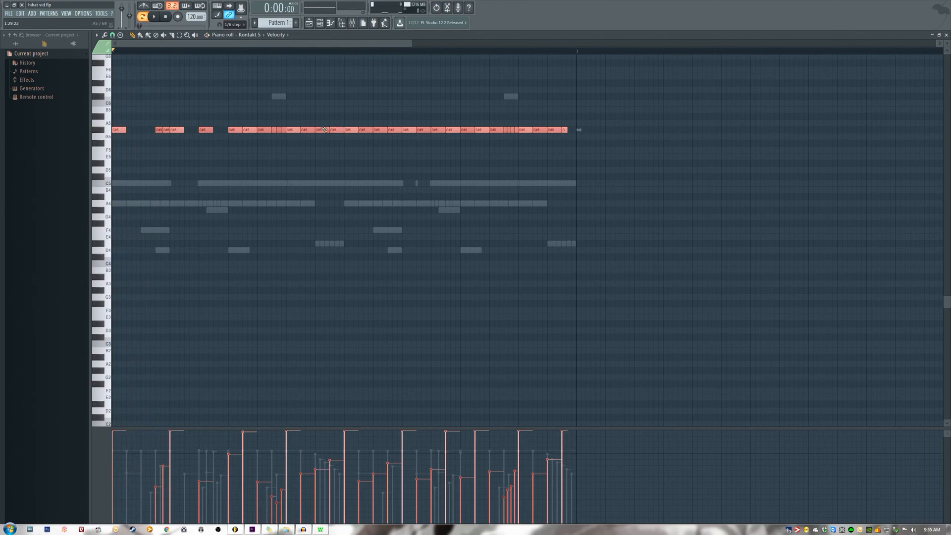
key(space)
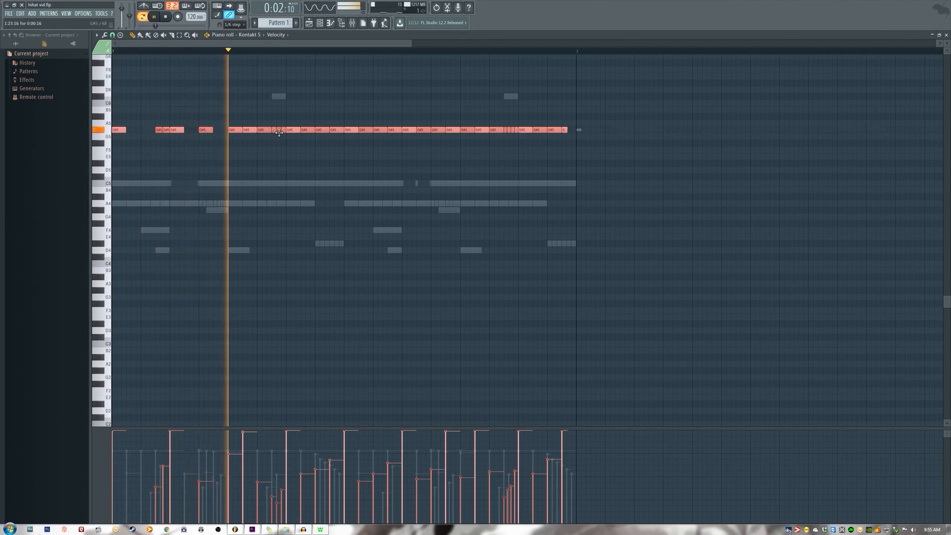
key(space)
drag(343, 130, 459, 130)
drag(563, 126, 438, 137)
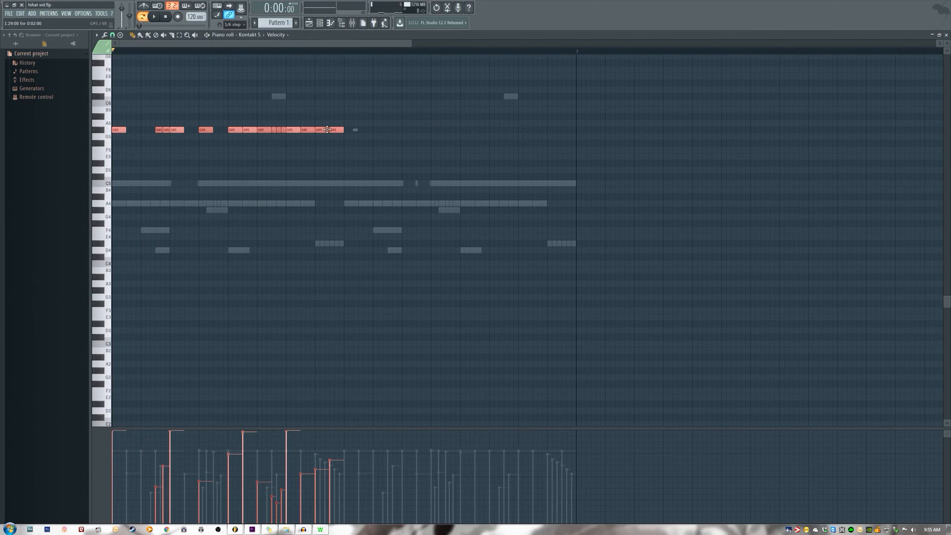
- Try deleting the two notes just before the final pair, audition the result, and undo both deletions
drag(298, 130, 304, 133)
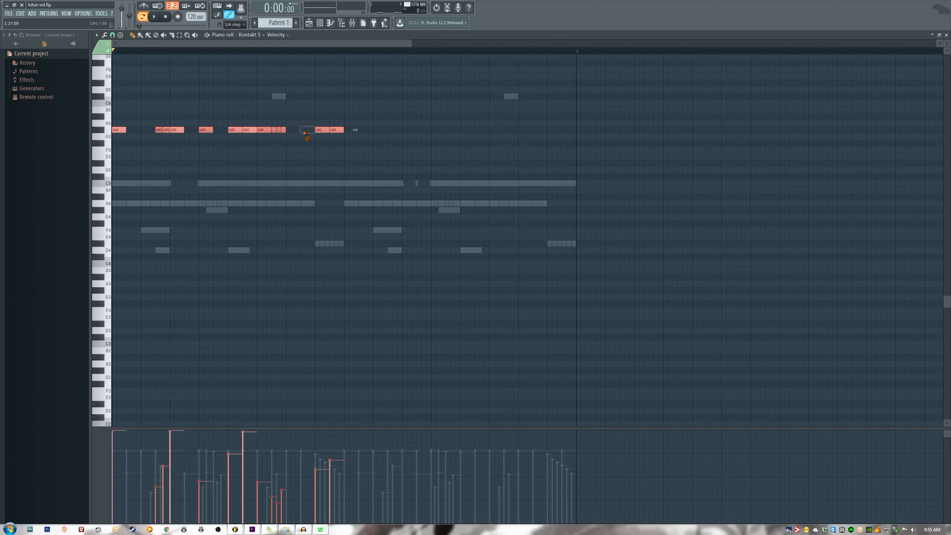
key(space)
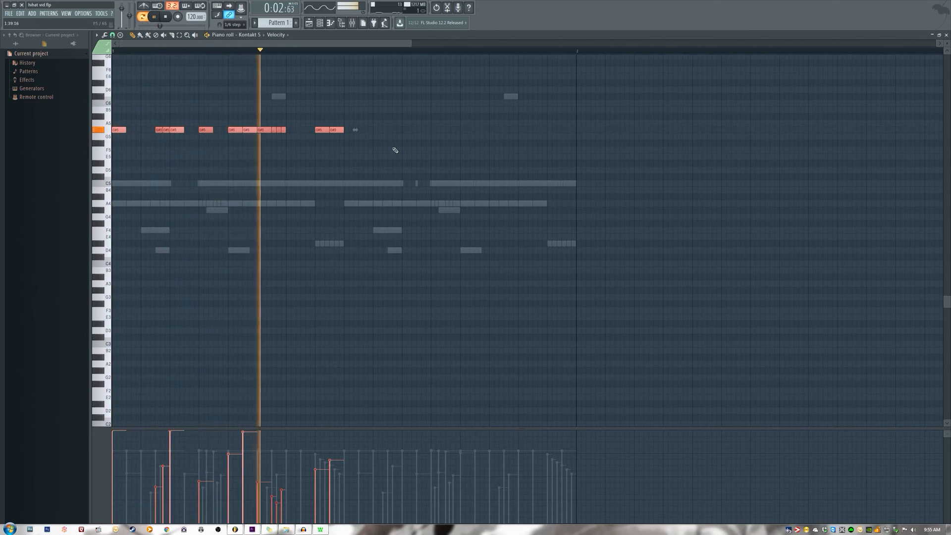
key(ctrl+z)
key(ctrl+z)
key(ctrl+alt+z)
key(ctrl+alt+z)
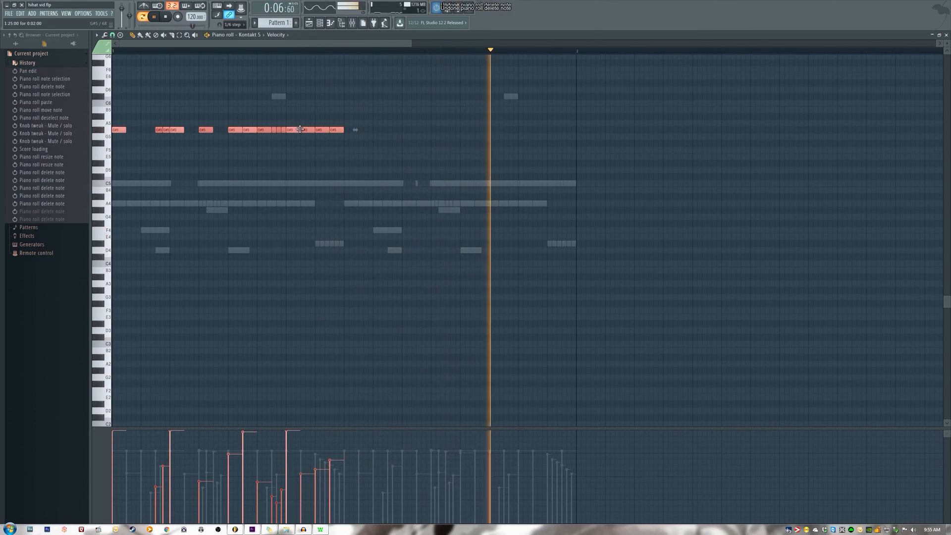
- Delete the note just before the final pair, paste a copy of all remaining Kontakt 5 notes into the pattern's second half, and audition it
right_click(312, 132)
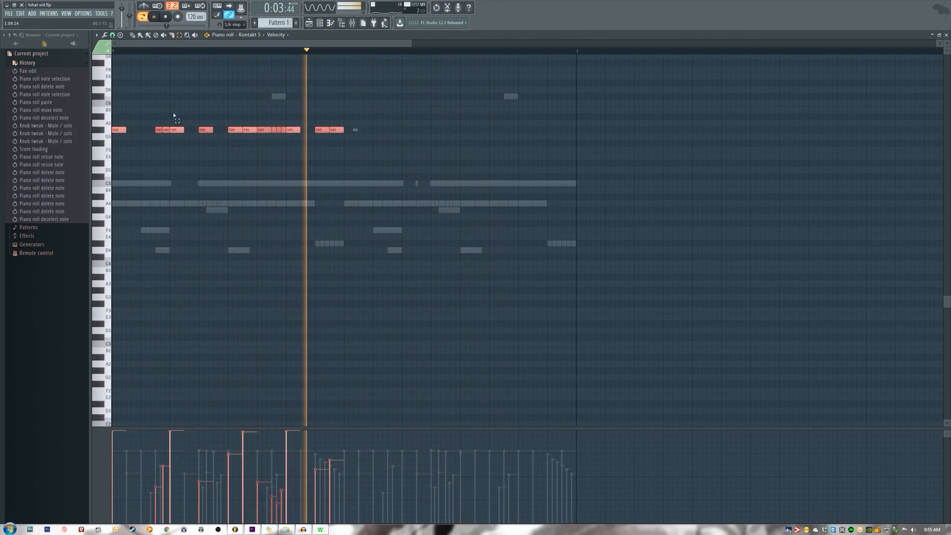
key(ctrl+v)
key(space)
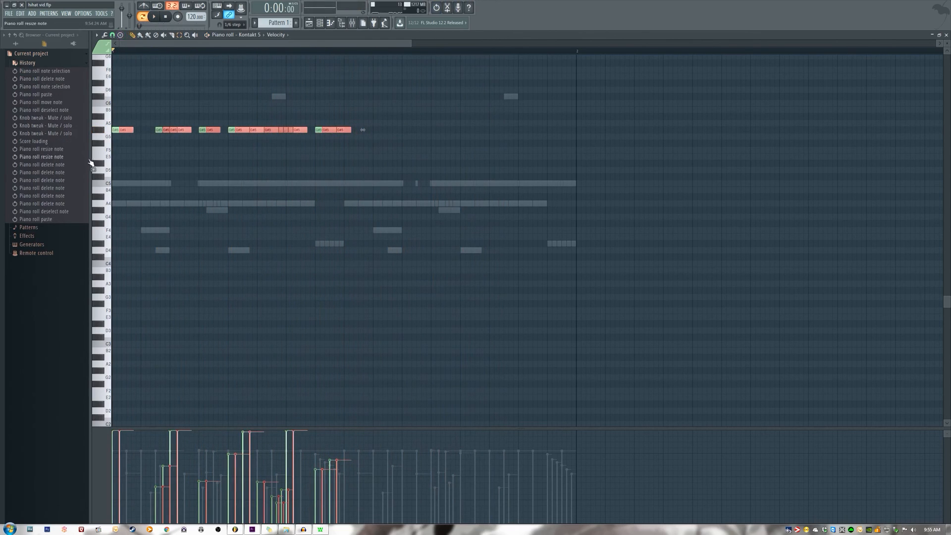
drag(125, 130, 350, 124)
key(space)
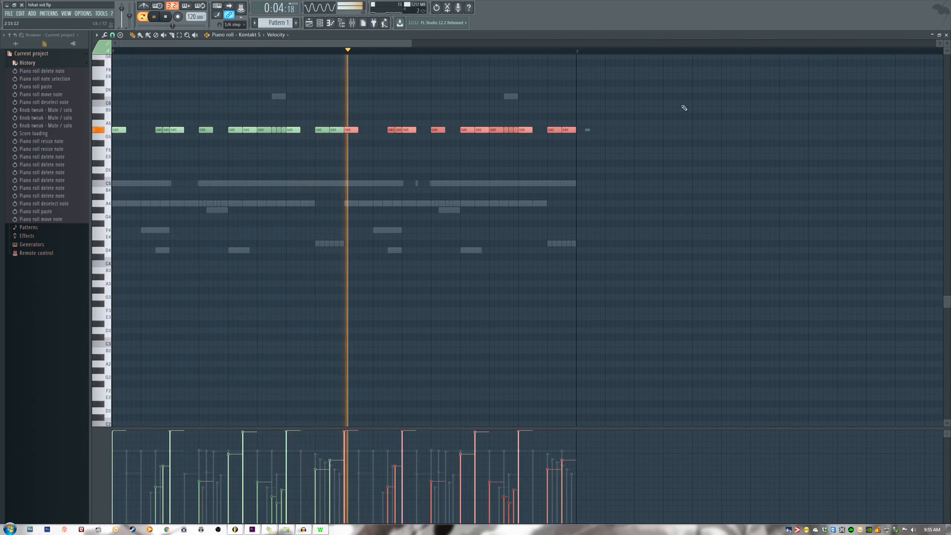
- Close the piano roll, show the Kontakt 5 channel's miscellaneous settings while the pattern plays, and stop playback
click(945, 35)
click(355, 140)
click(355, 139)
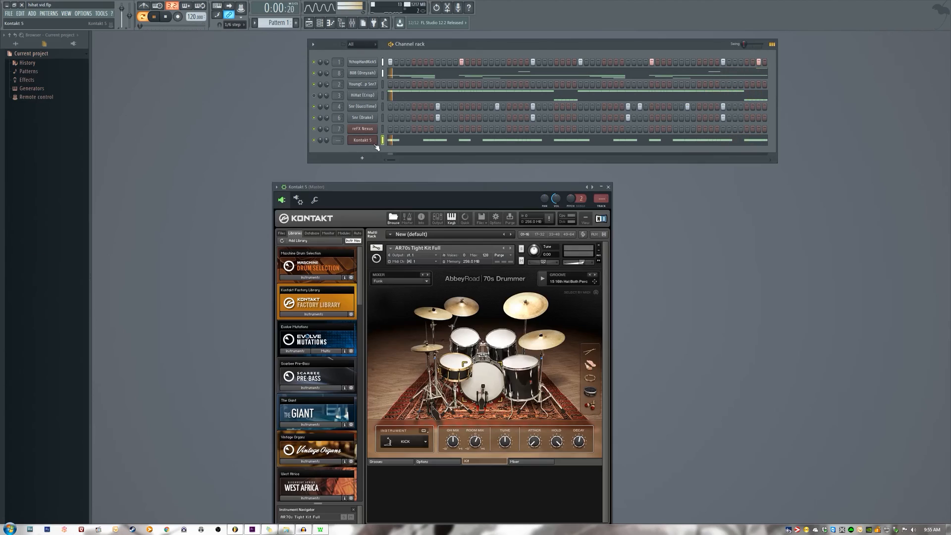
click(315, 199)
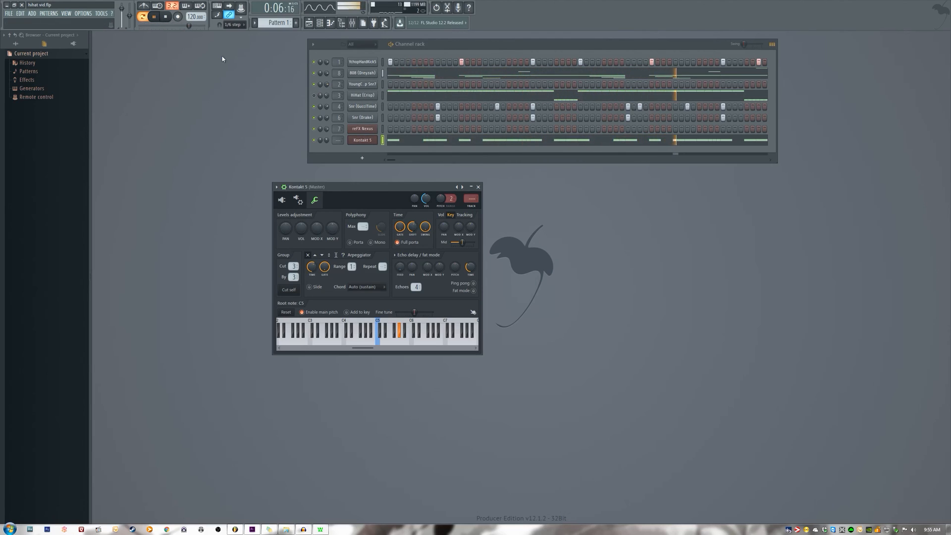
click(165, 17)
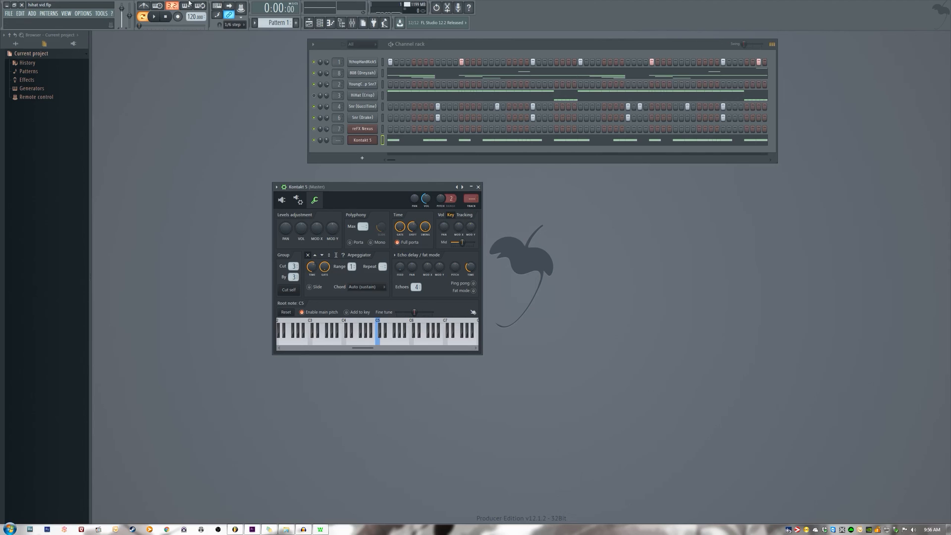
- Review the finished Kontakt 5 notes and their velocities in the piano roll, and close it
click(412, 141)
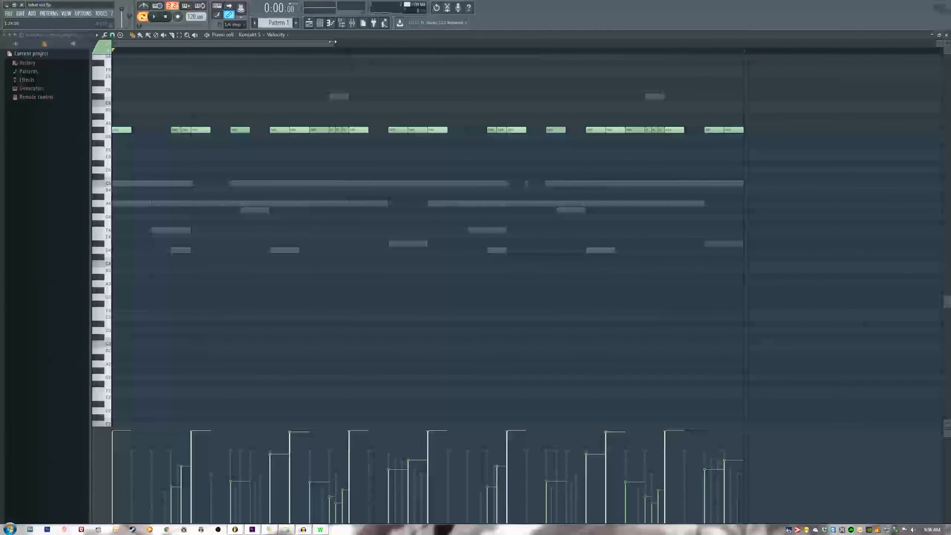
drag(332, 42, 399, 45)
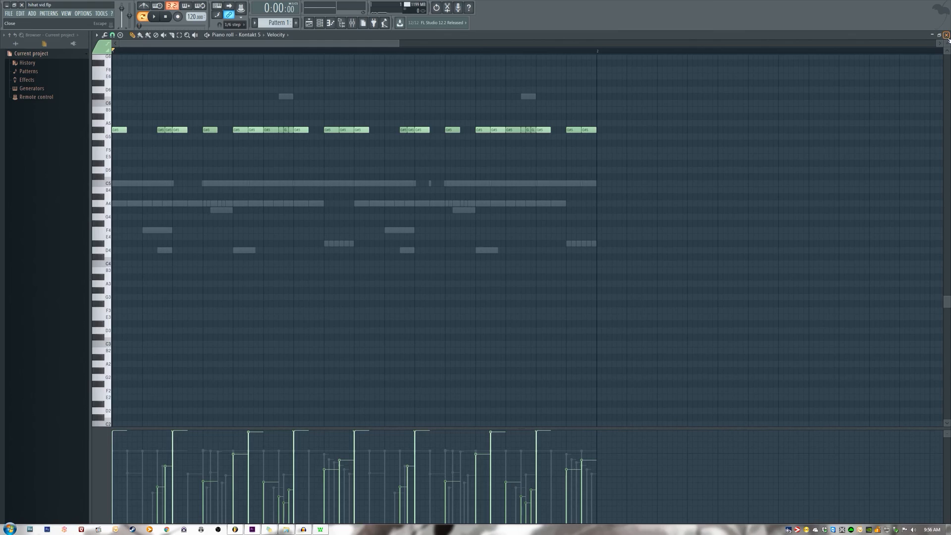
click(946, 35)
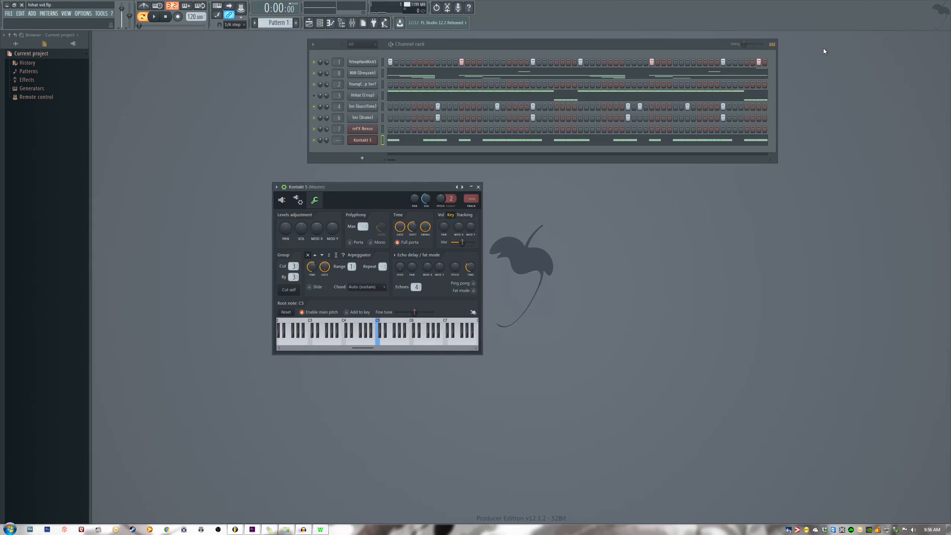